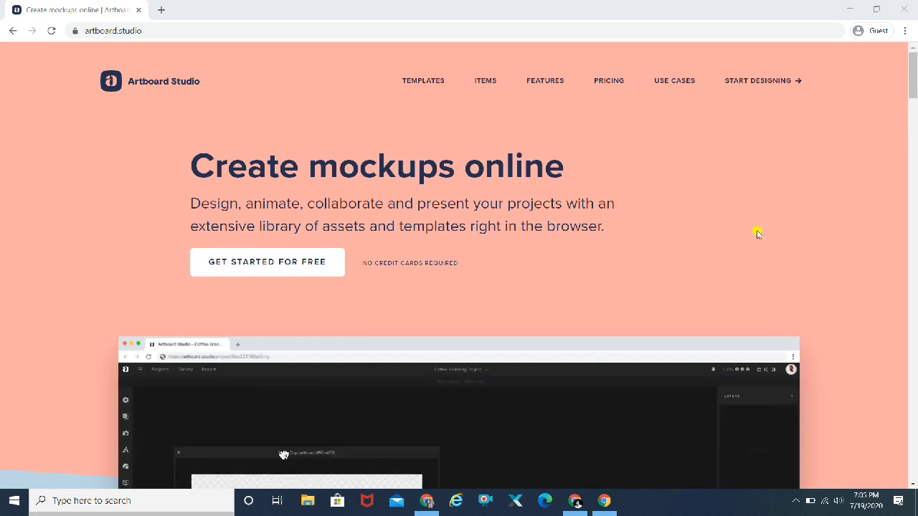
# - Look through the home page's editor preview and its library of mockups and templates
pyautogui.scroll(-4, 757, 234)
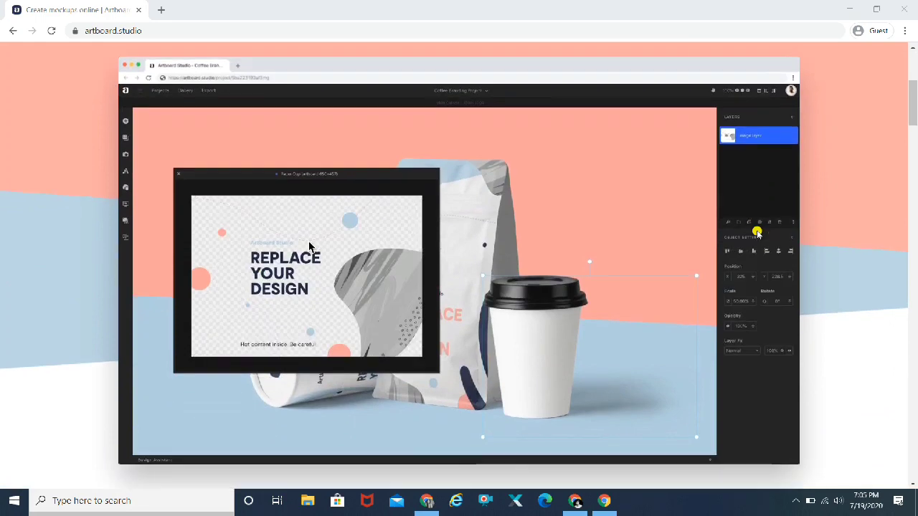
pyautogui.scroll(-7, 757, 233)
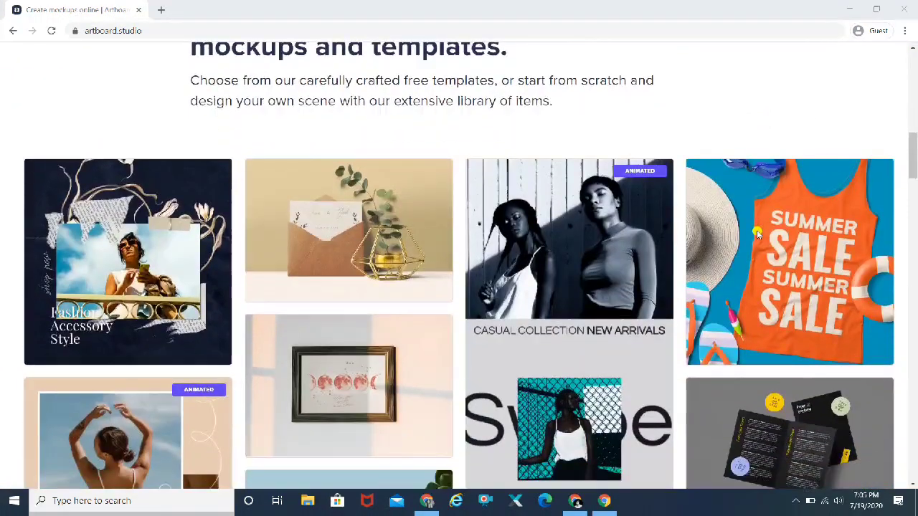
pyautogui.scroll(3, 757, 231)
pyautogui.scroll(-3, 757, 231)
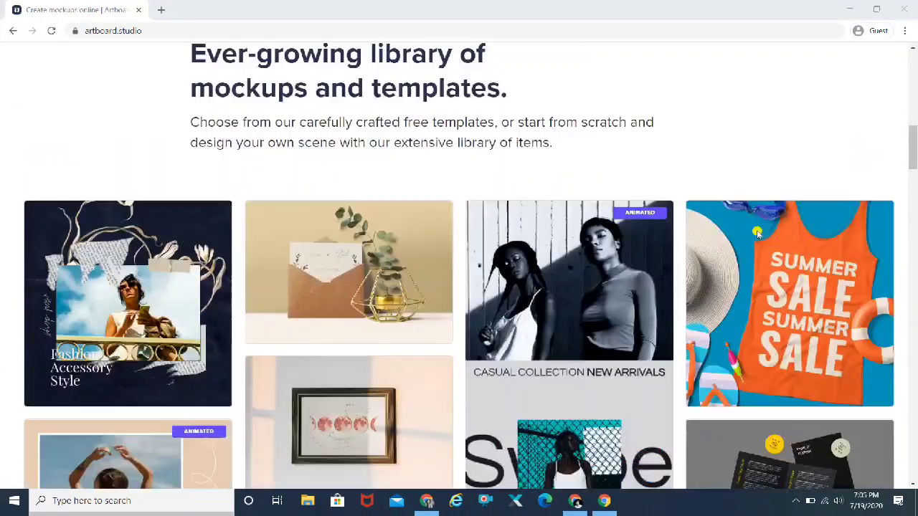
pyautogui.scroll(-2, 757, 233)
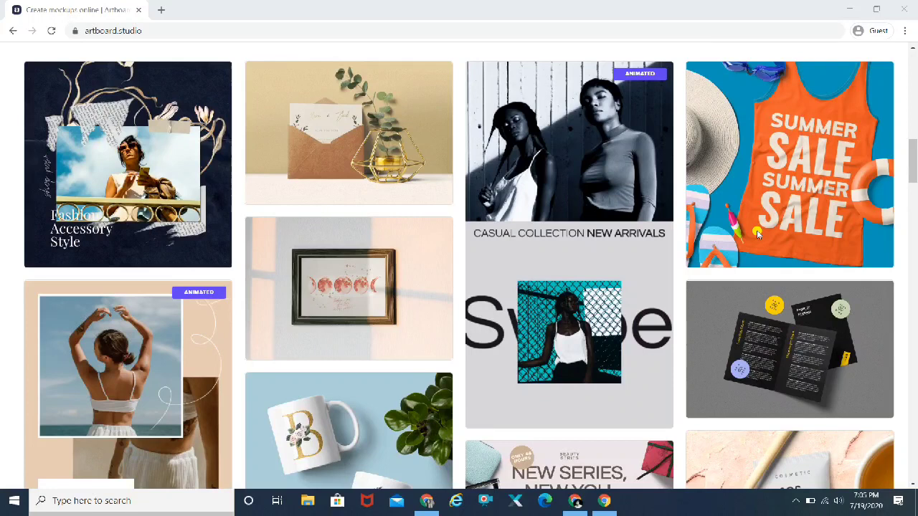
pyautogui.scroll(-5, 756, 231)
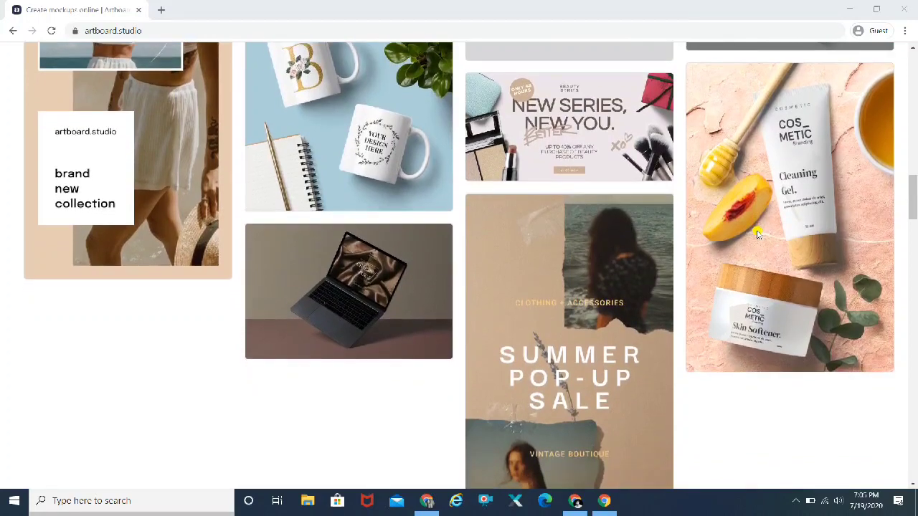
pyautogui.scroll(-2, 757, 233)
pyautogui.scroll(-1, 756, 233)
pyautogui.scroll(10, 756, 233)
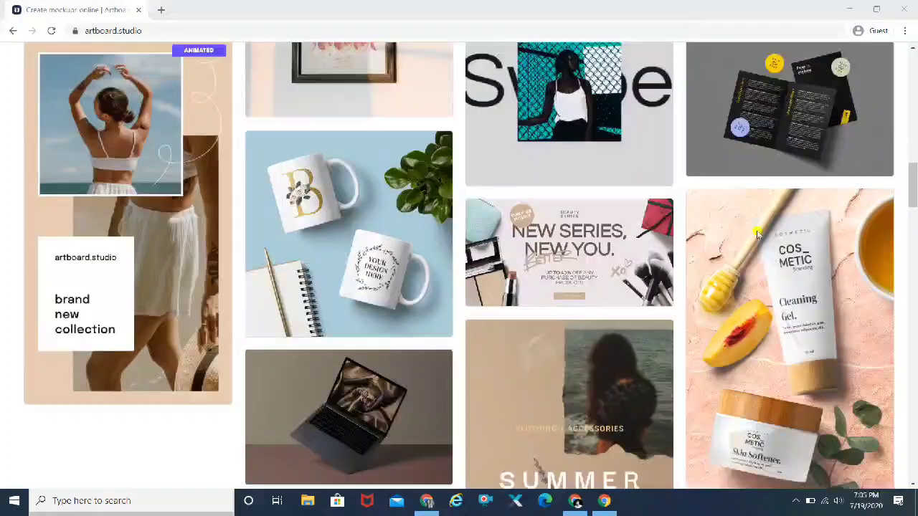
pyautogui.scroll(8, 756, 233)
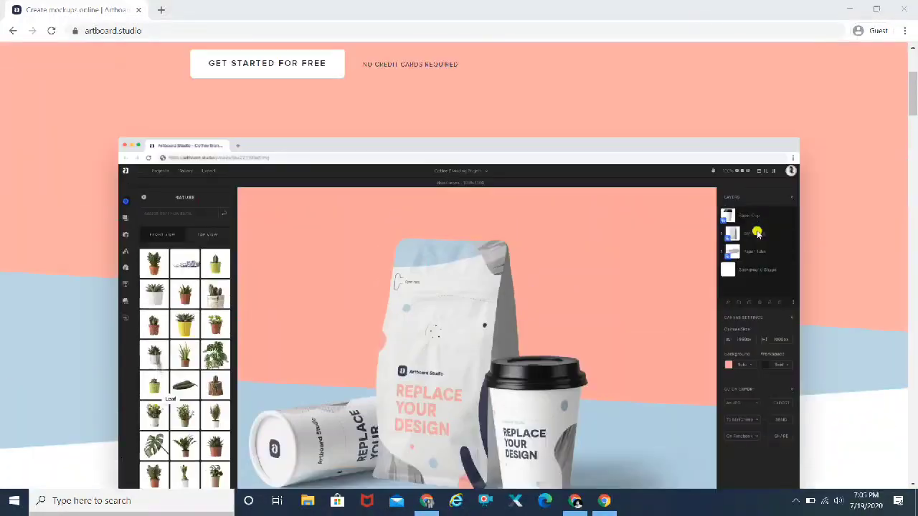
# - Get started for free and connect to Artboard Studio with a Google account
pyautogui.click(254, 267)
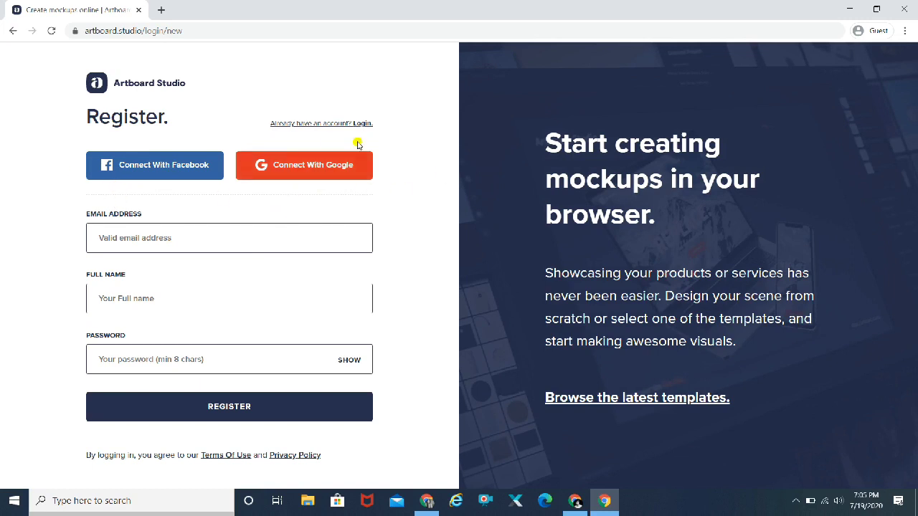
pyautogui.click(316, 164)
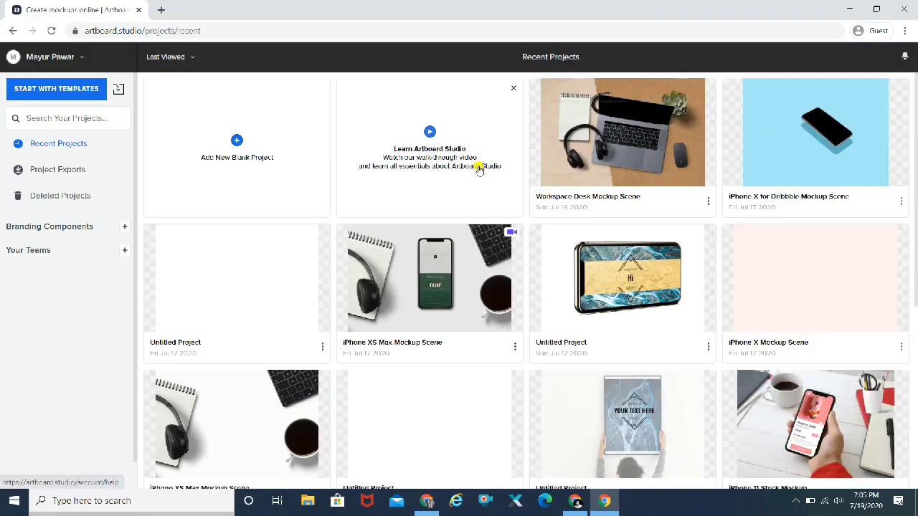
pyautogui.click(794, 502)
pyautogui.click(795, 502)
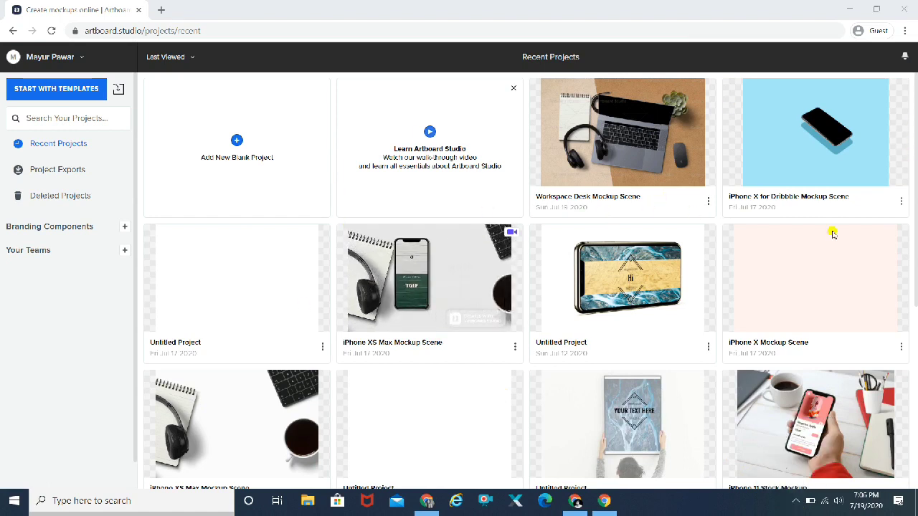
pyautogui.scroll(-3, 832, 232)
pyautogui.scroll(3, 832, 233)
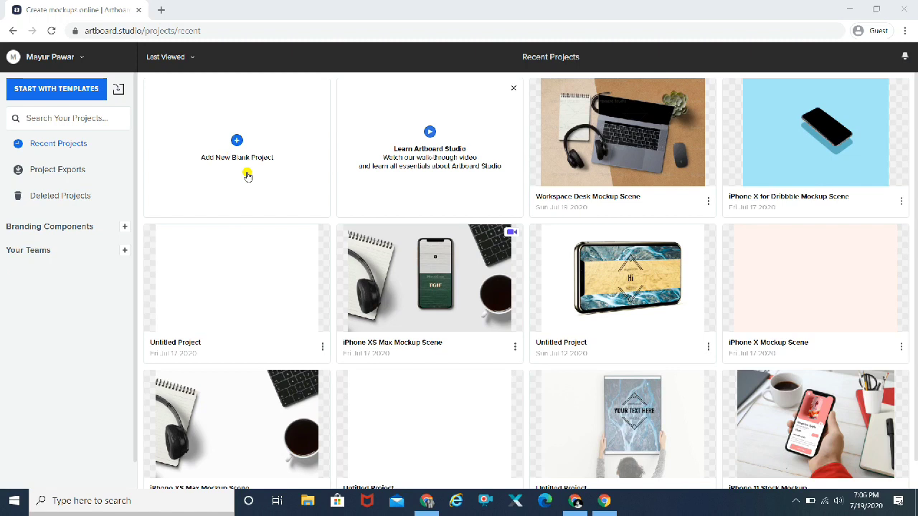
# - Start a new project from the public templates and filter the gallery to Digital Mockups
pyautogui.click(35, 91)
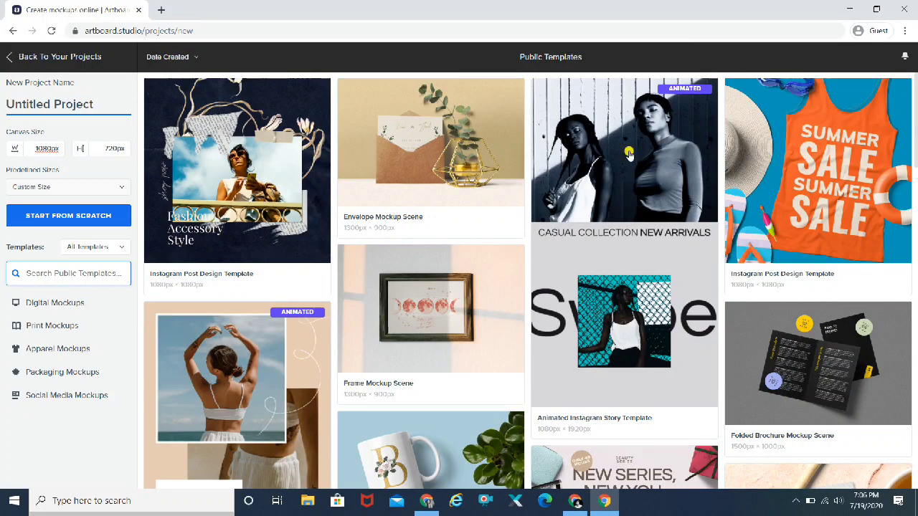
pyautogui.scroll(-5, 558, 239)
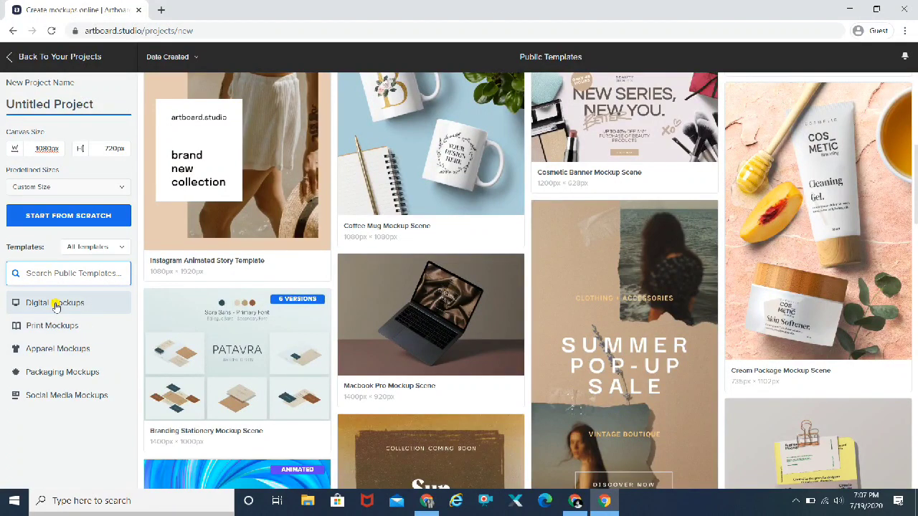
pyautogui.click(56, 329)
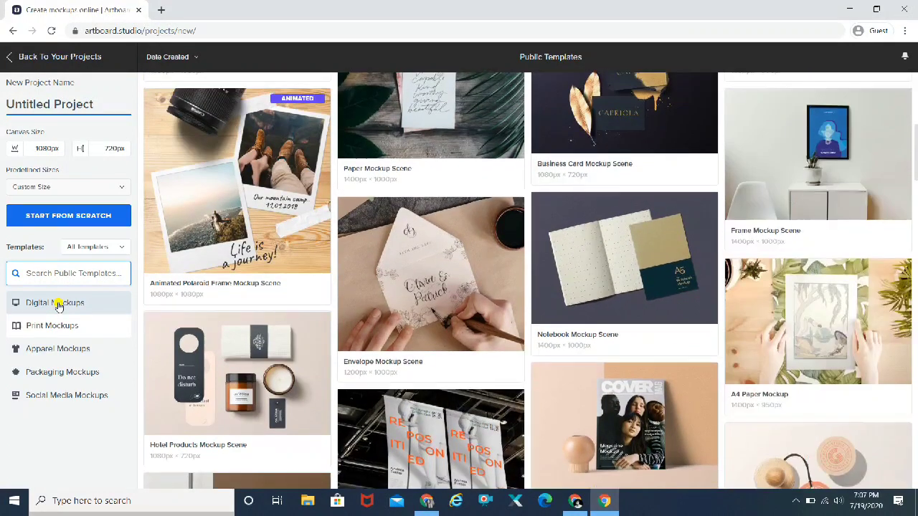
pyautogui.click(58, 305)
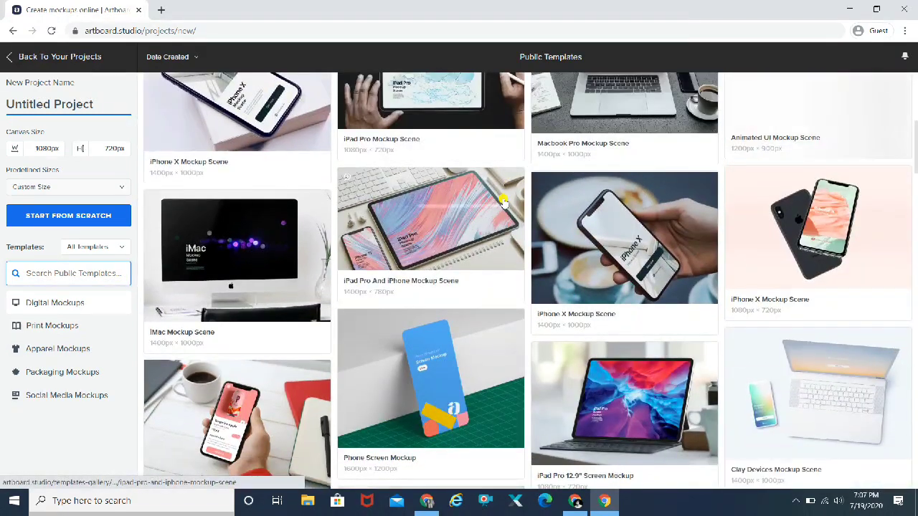
# - Find the 1080 × 720 px iPad Pro Mockup Scene with biscuits and coffee among the digital mockups and open it as a project
pyautogui.scroll(-5, 503, 203)
pyautogui.scroll(-5, 504, 203)
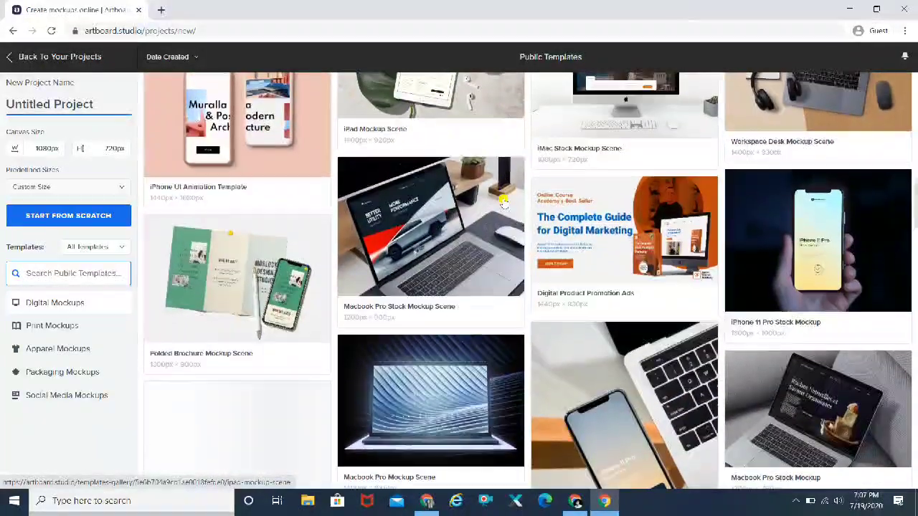
pyautogui.scroll(-5, 504, 203)
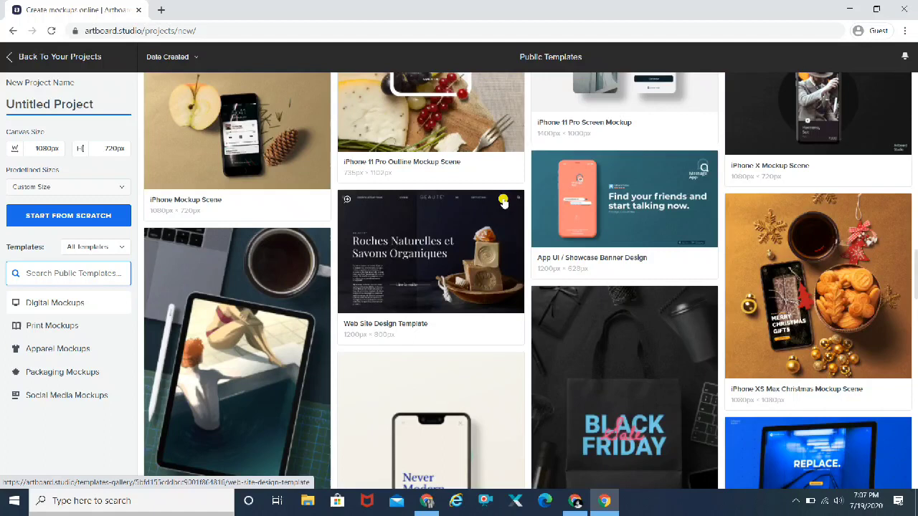
pyautogui.scroll(-2, 504, 203)
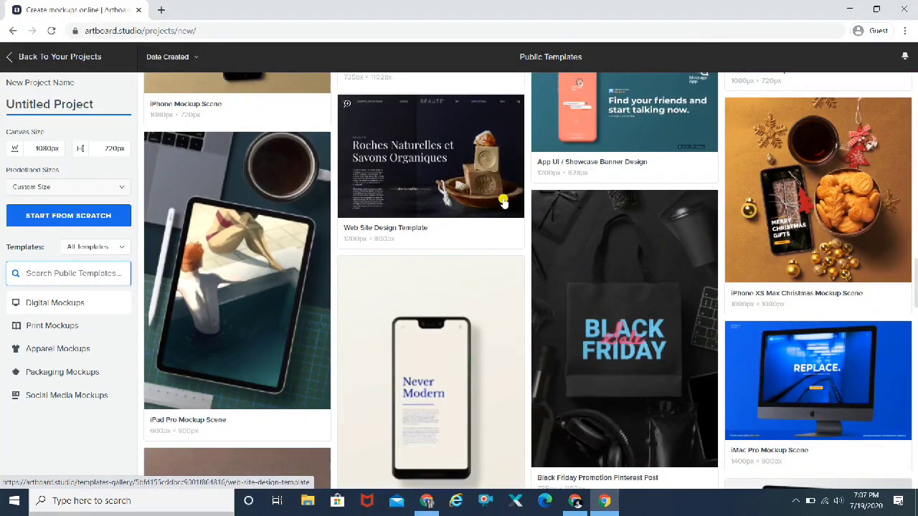
pyautogui.scroll(-3, 504, 203)
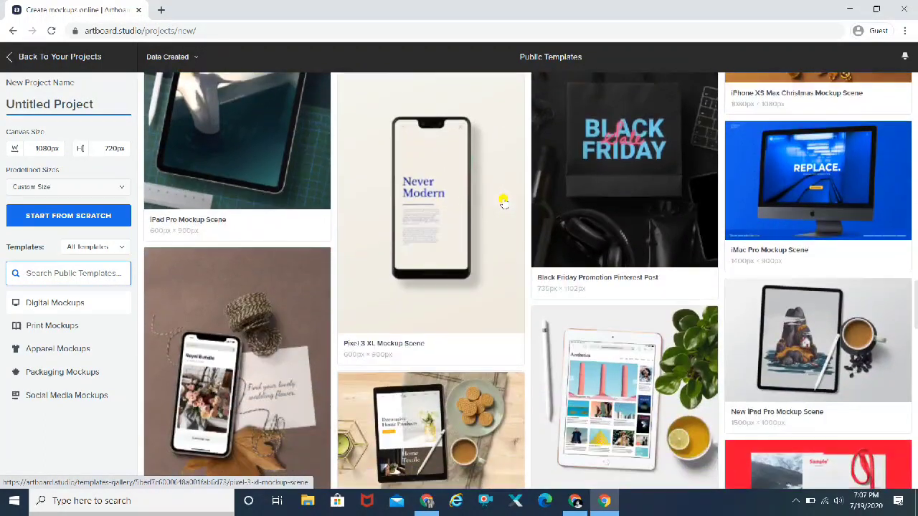
pyautogui.scroll(-2, 504, 203)
pyautogui.scroll(1, 504, 202)
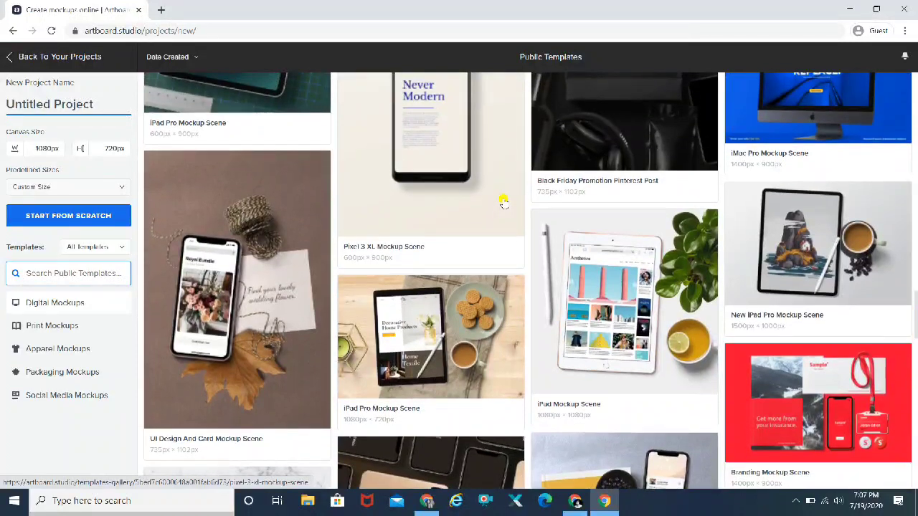
pyautogui.scroll(-4, 504, 203)
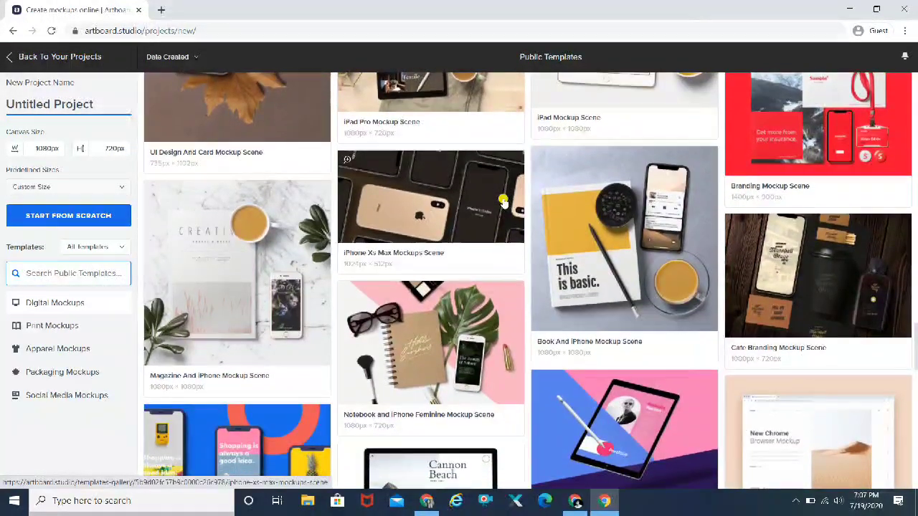
pyautogui.scroll(-4, 504, 203)
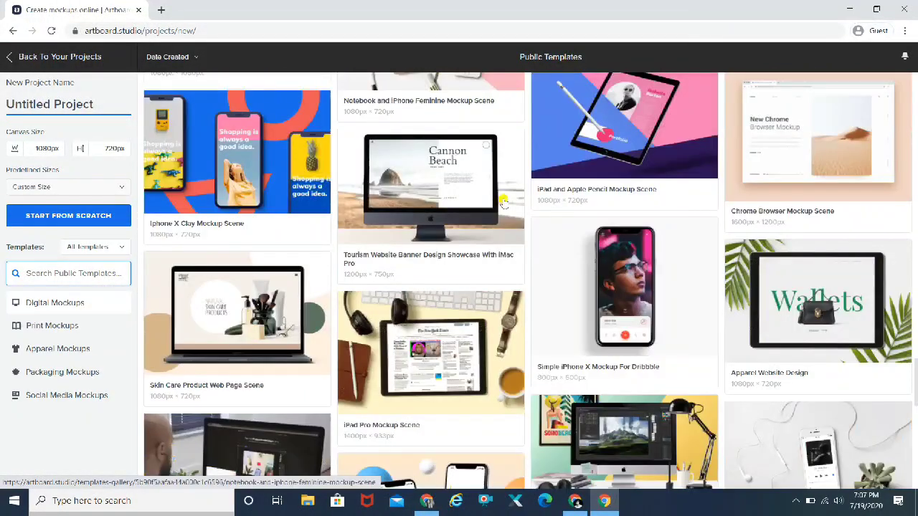
pyautogui.scroll(-1, 504, 202)
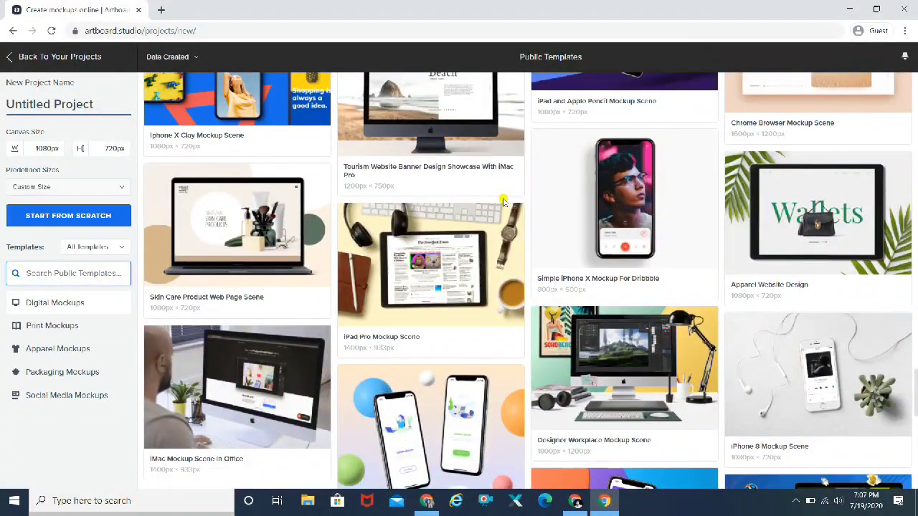
pyautogui.scroll(10, 504, 202)
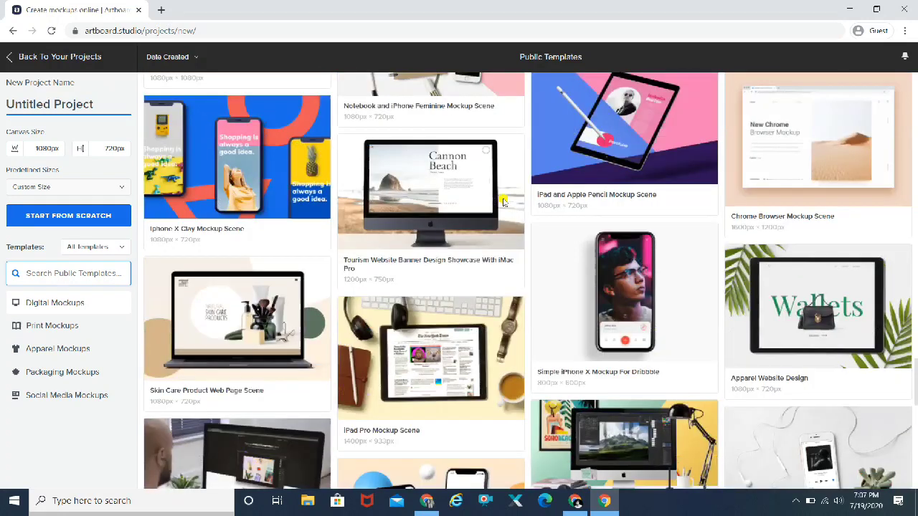
pyautogui.scroll(3, 504, 203)
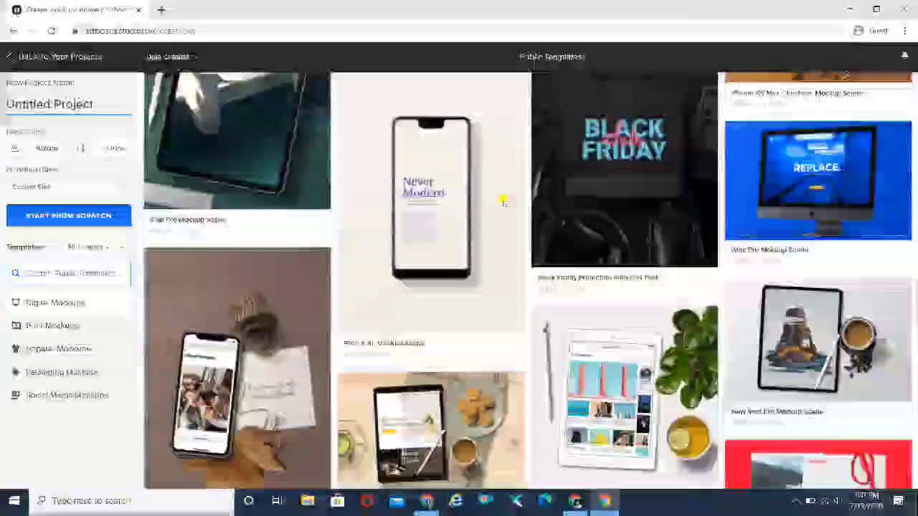
pyautogui.scroll(-3, 504, 203)
pyautogui.scroll(-1, 504, 202)
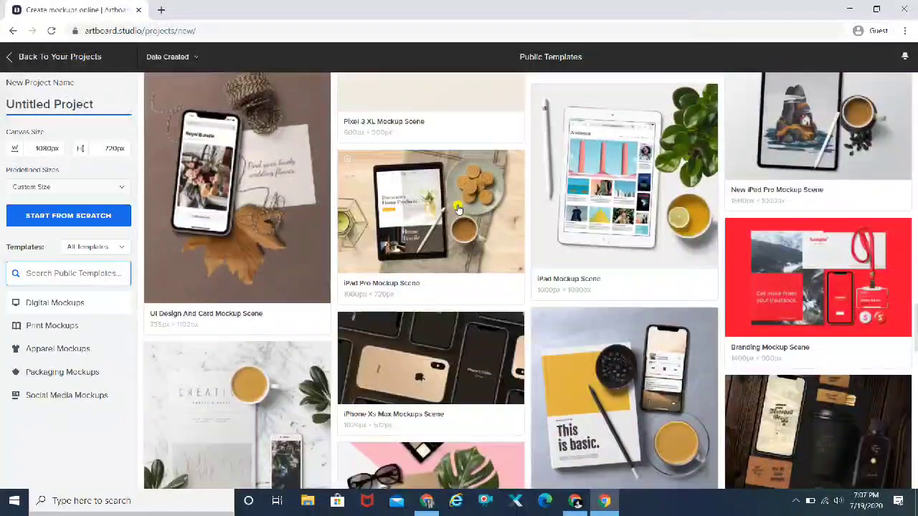
pyautogui.click(456, 208)
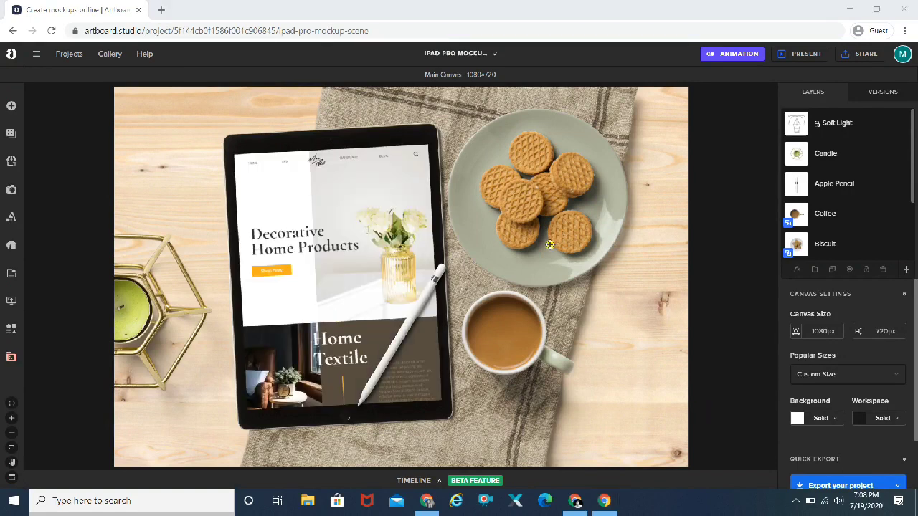
# - Select the iPad Pro in the scene and open the upload of private assets
pyautogui.click(327, 237)
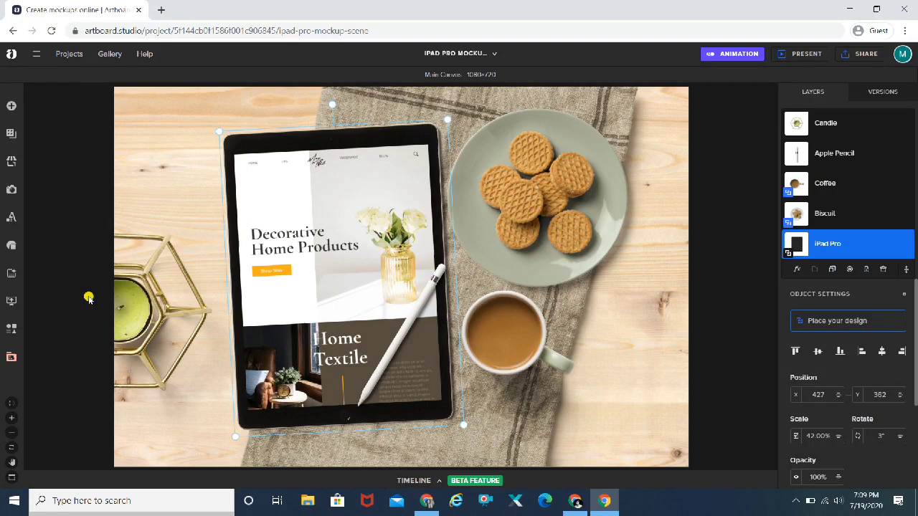
pyautogui.click(12, 304)
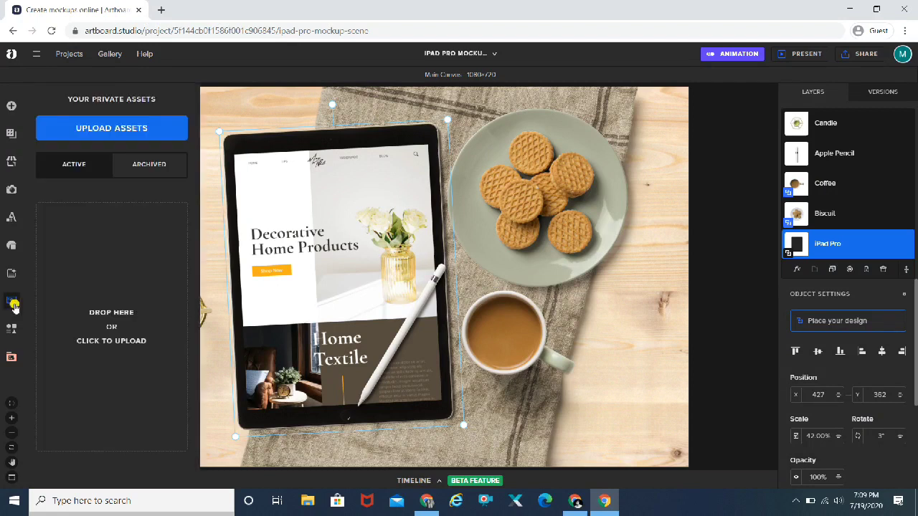
pyautogui.click(108, 125)
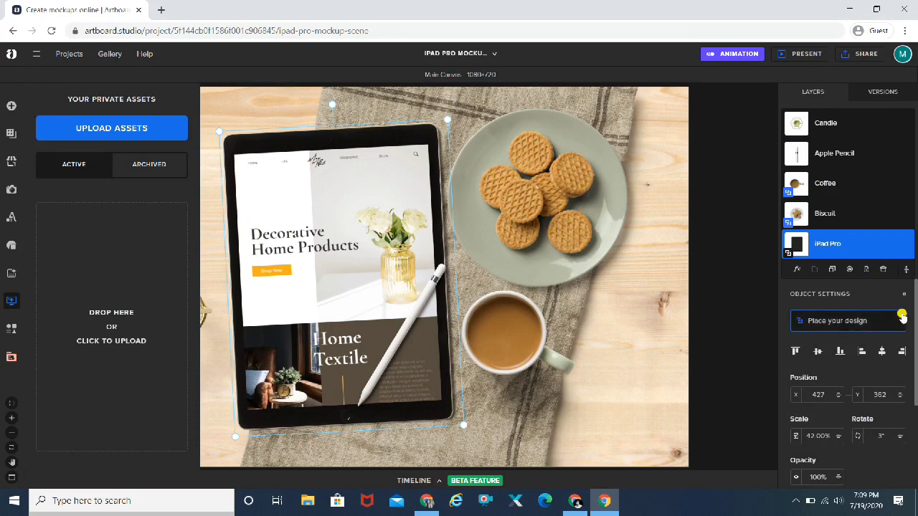
# - Open the iPad Pro's screen design for editing and select its flower vase image
pyautogui.click(844, 324)
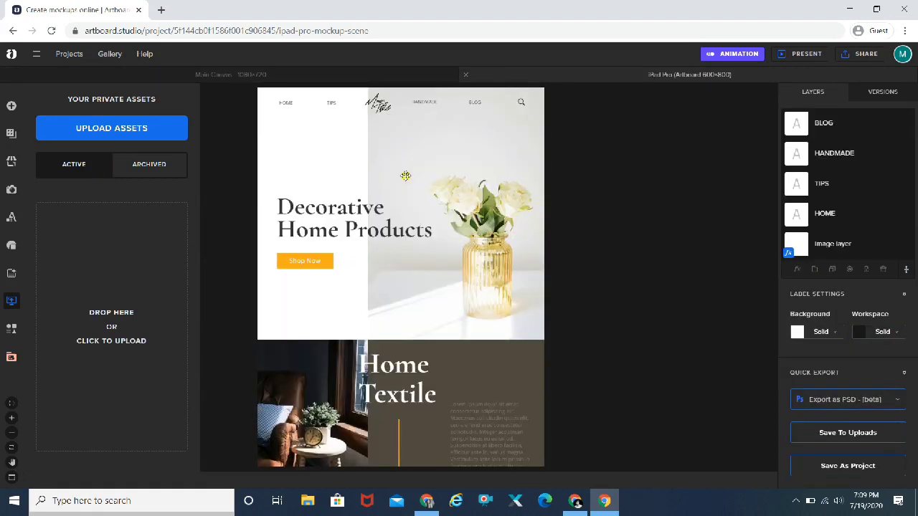
pyautogui.click(405, 176)
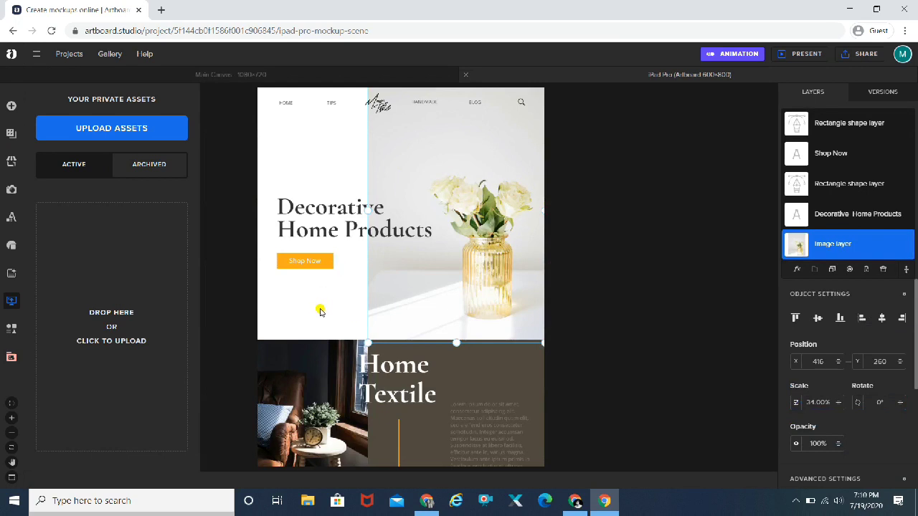
# - Search the stock photos for "app" and insert the photo of a hand holding a phone with the CoinView screen
pyautogui.click(10, 189)
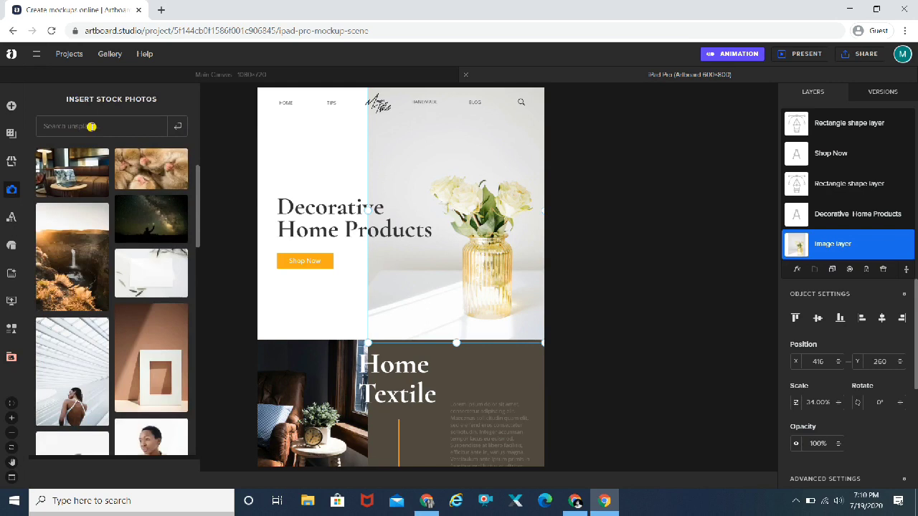
pyautogui.scroll(-2, 126, 246)
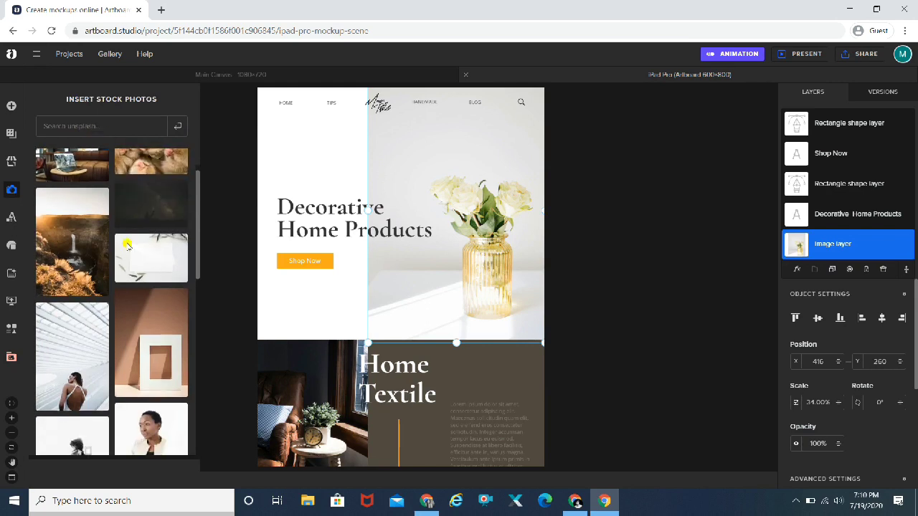
pyautogui.scroll(3, 126, 246)
pyautogui.click(98, 126)
pyautogui.write('app')
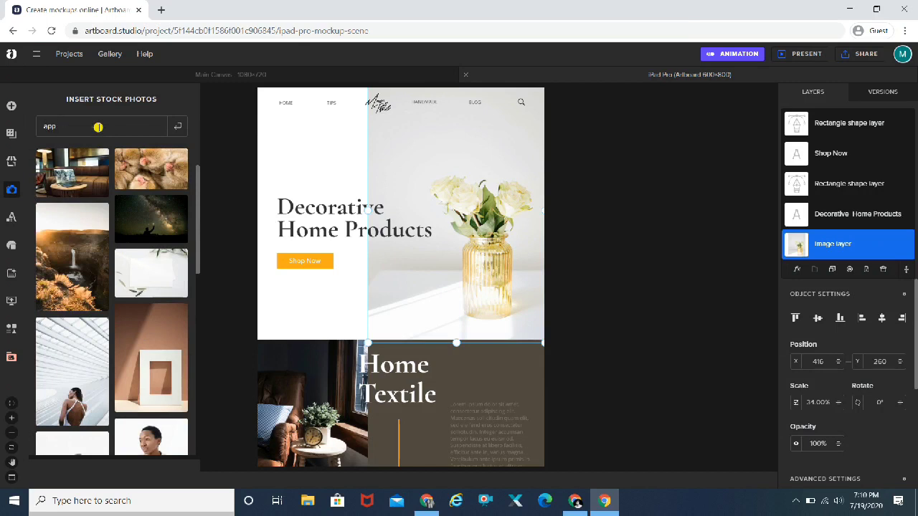
pyautogui.press('Return')
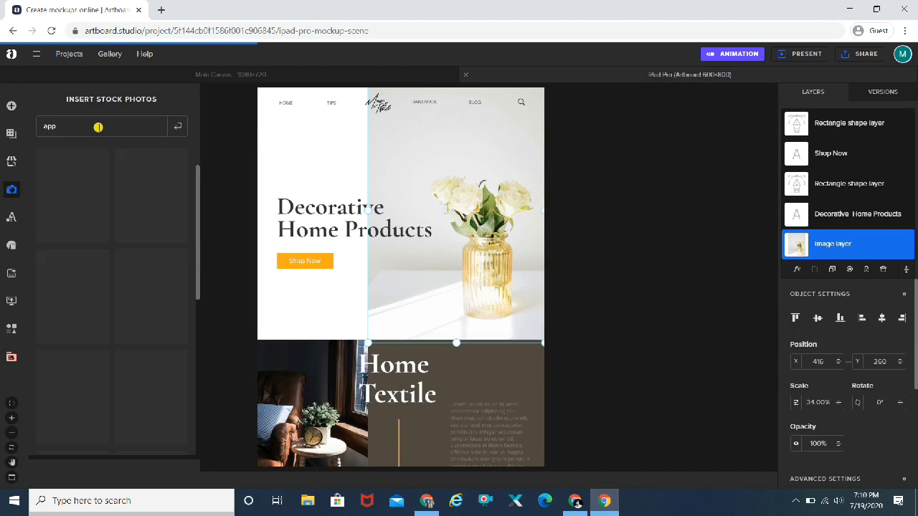
pyautogui.scroll(-3, 194, 301)
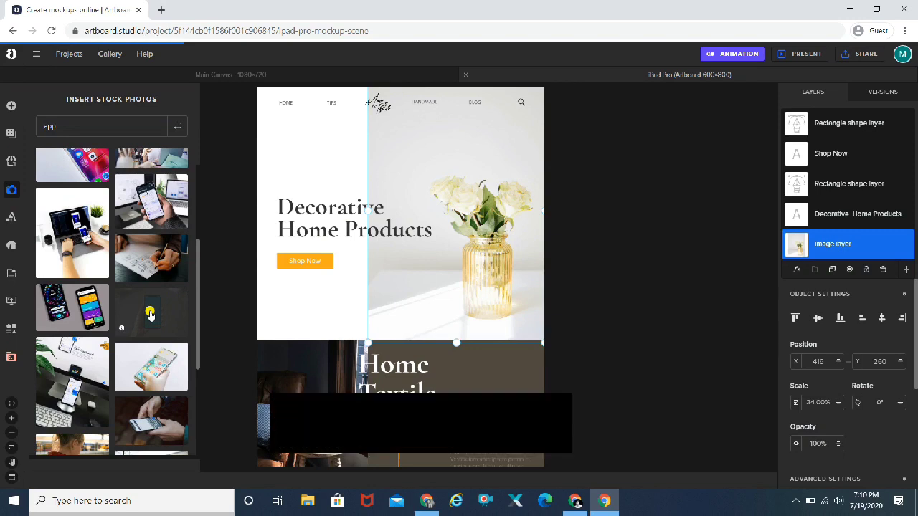
pyautogui.click(663, 251)
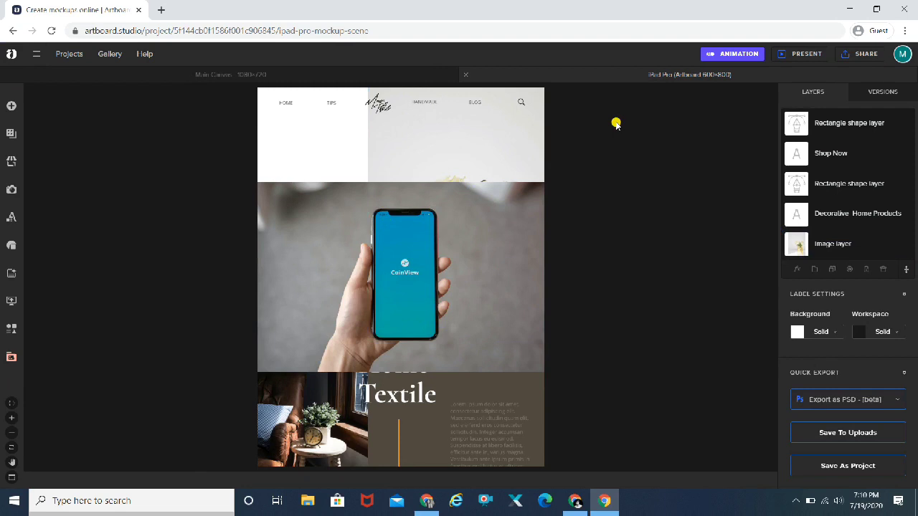
# - Enlarge the phone photo to 64% scale and position it at X 278, Y 424 so it covers the whole artboard
pyautogui.click(435, 248)
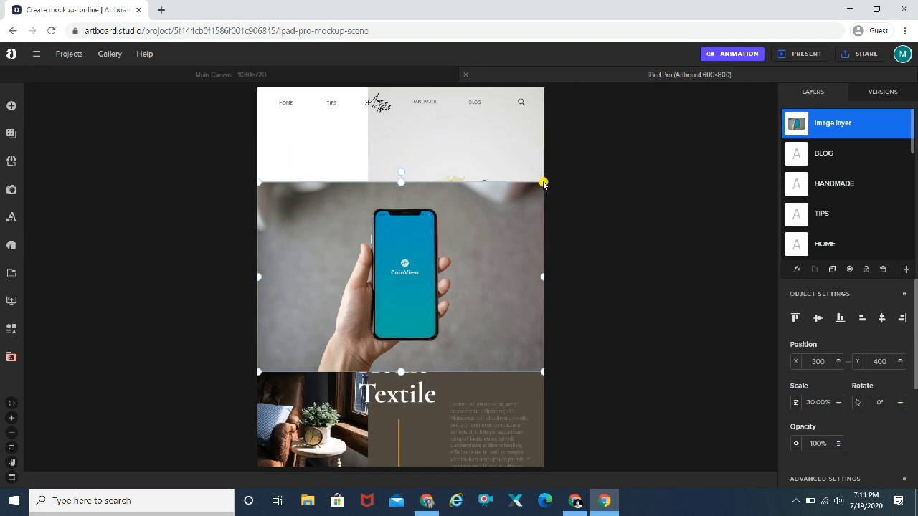
pyautogui.moveTo(542, 184); pyautogui.dragTo(585, 91)
pyautogui.moveTo(404, 290); pyautogui.dragTo(370, 313)
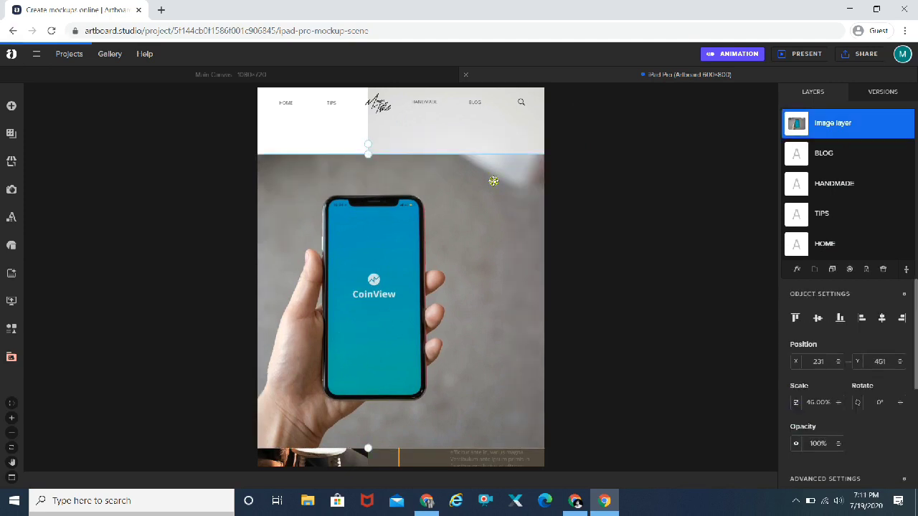
pyautogui.moveTo(409, 198); pyautogui.dragTo(318, 268)
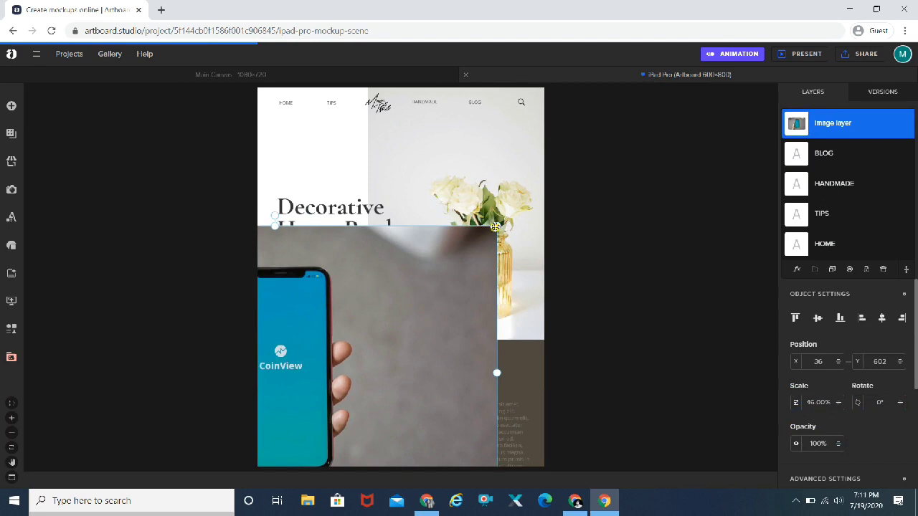
pyautogui.moveTo(495, 227); pyautogui.dragTo(567, 153)
pyautogui.moveTo(363, 314); pyautogui.dragTo(444, 240)
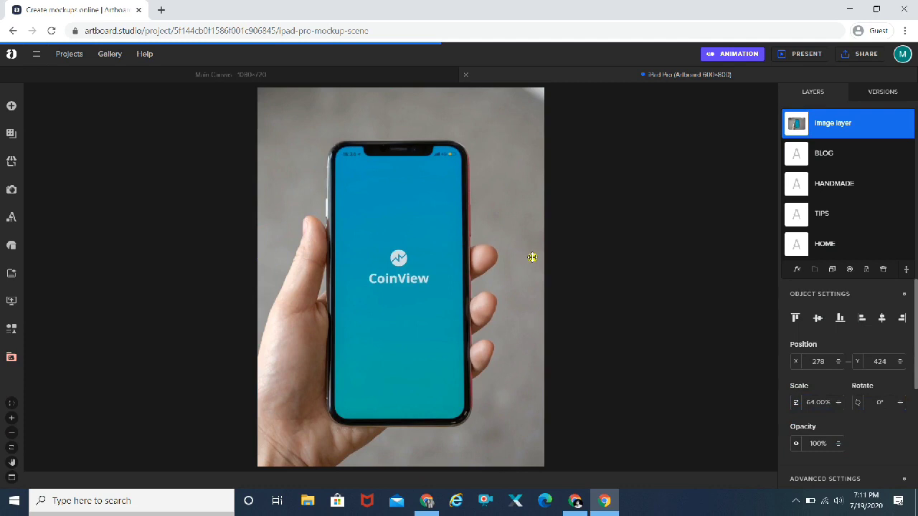
pyautogui.click(609, 270)
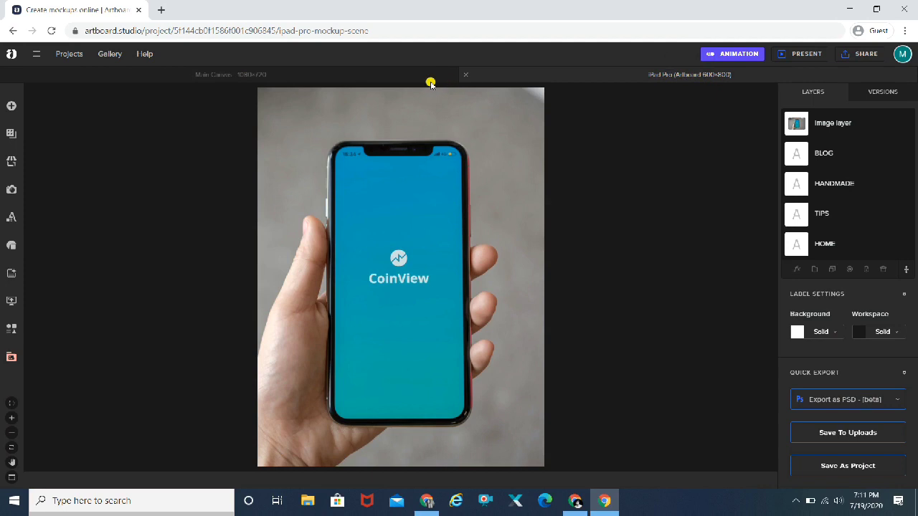
# - Return to the main canvas, clear the selection and open the animation timeline
pyautogui.click(333, 79)
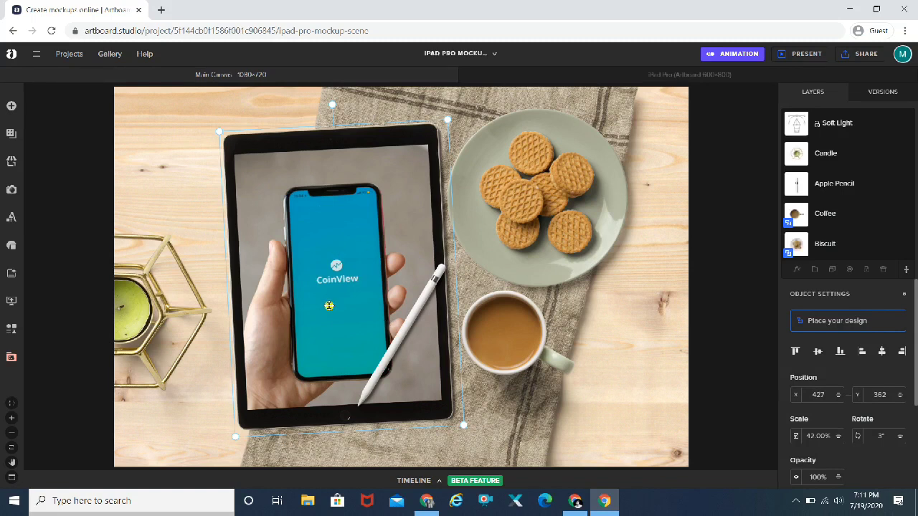
pyautogui.click(715, 277)
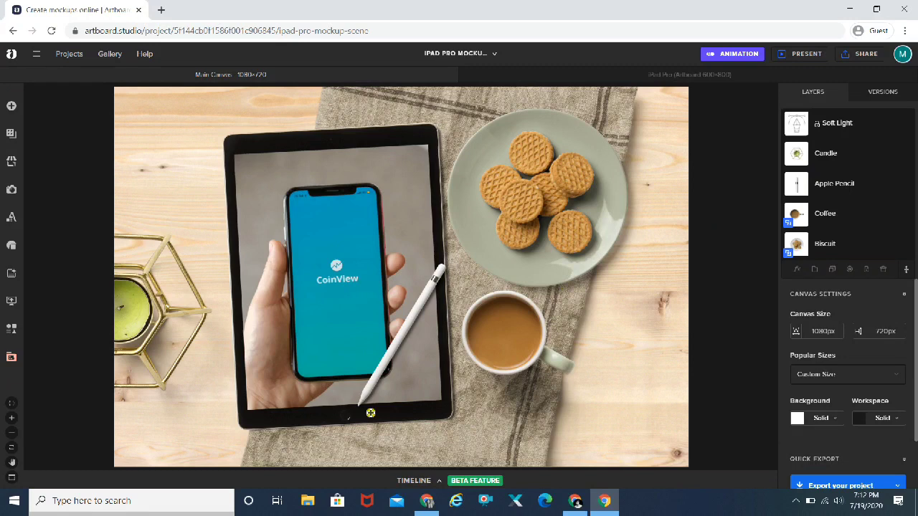
pyautogui.click(430, 483)
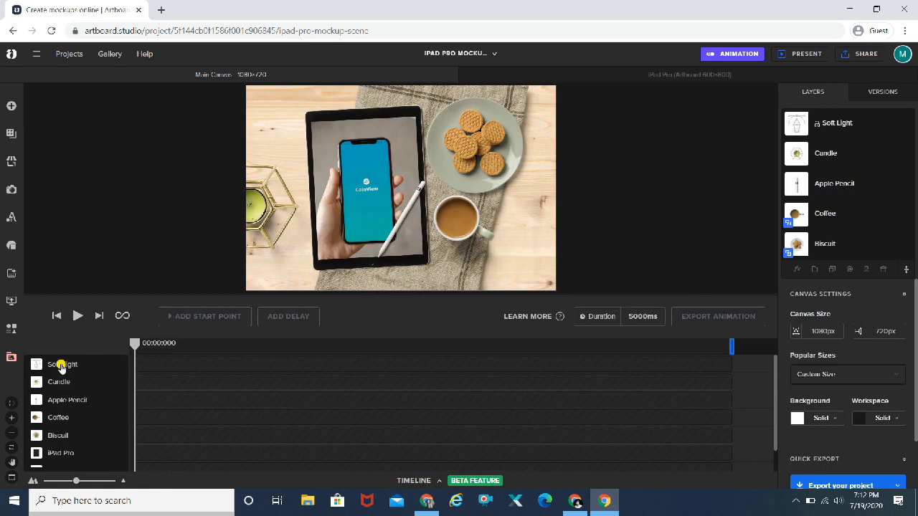
# - Examine which scene objects the Soft Light, Candle, Apple Pencil, Coffee, Biscuit and iPad Pro timeline layers control
pyautogui.click(61, 366)
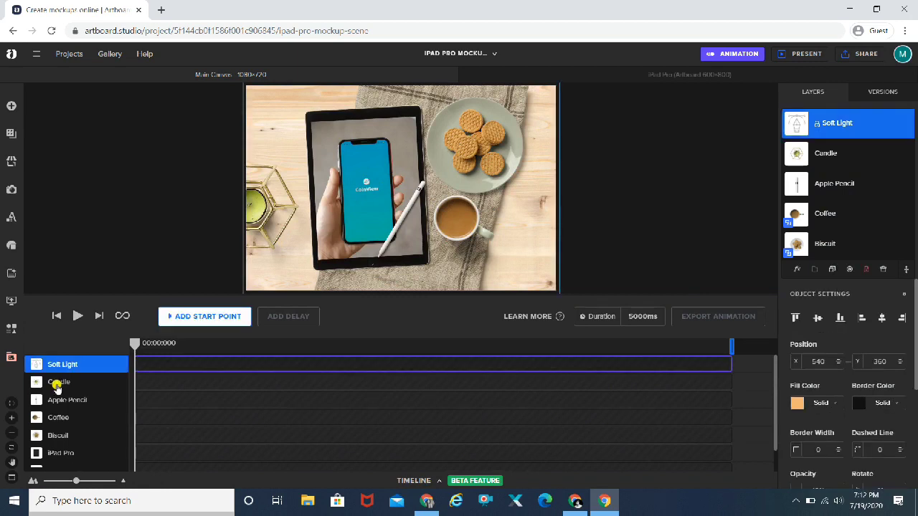
pyautogui.click(56, 384)
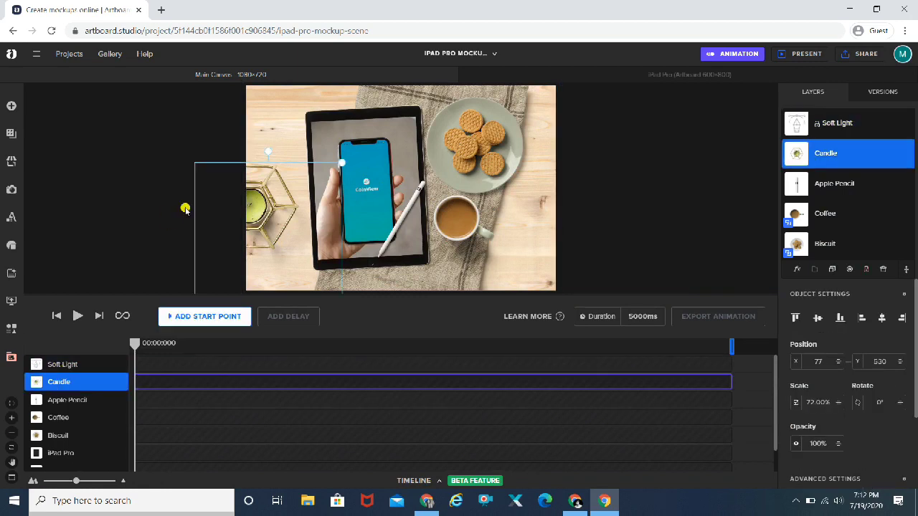
pyautogui.click(65, 403)
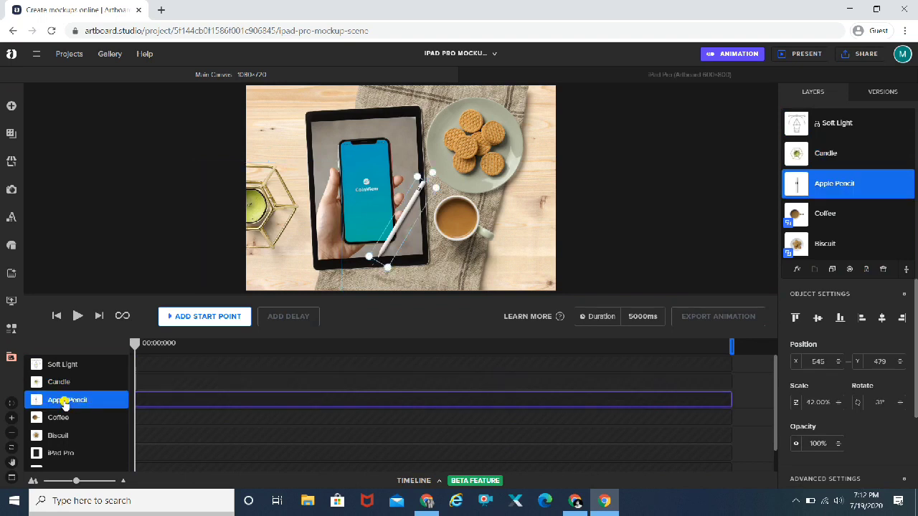
pyautogui.click(60, 420)
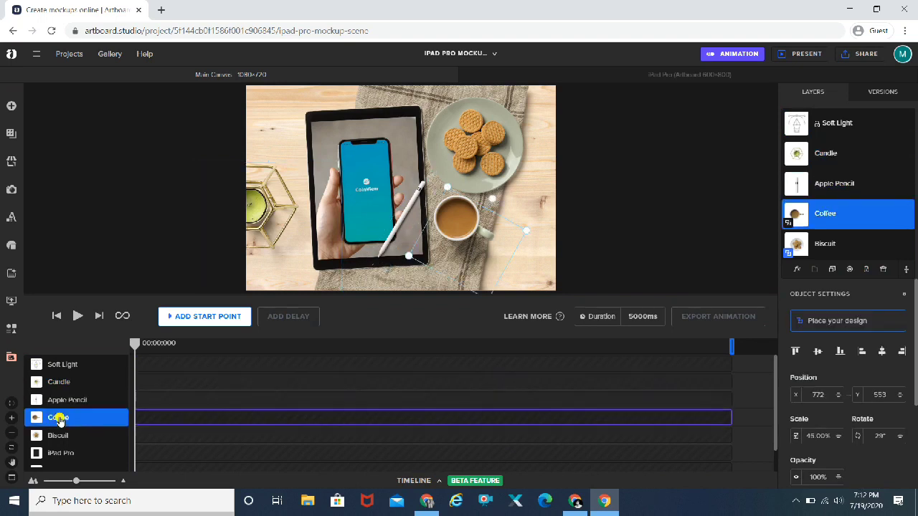
pyautogui.click(57, 437)
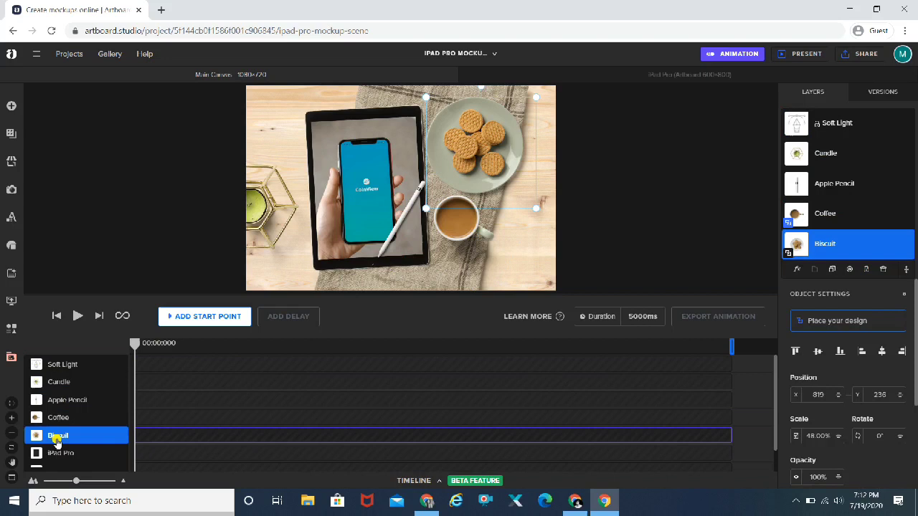
pyautogui.click(58, 454)
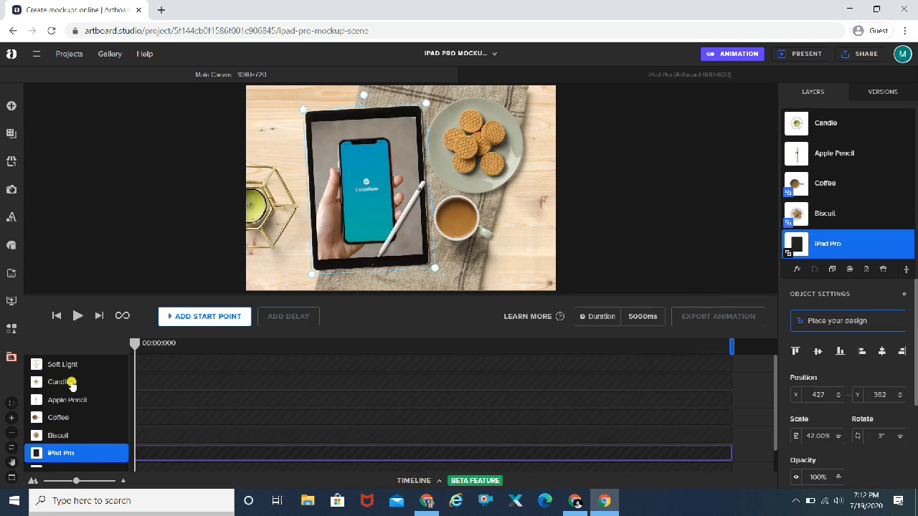
# - Move the candle off the canvas to about X -288, Y 497 and add its animation start point at 0 seconds
pyautogui.click(272, 205)
pyautogui.click(77, 316)
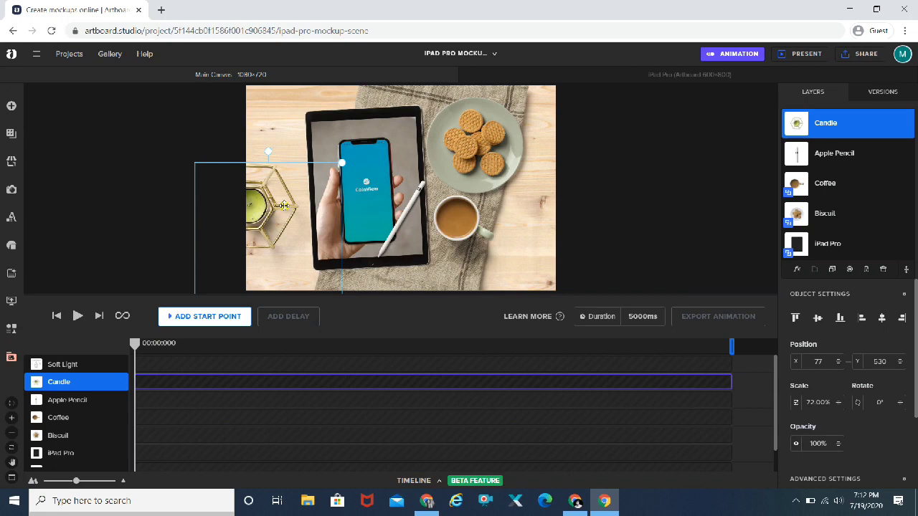
pyautogui.moveTo(284, 205); pyautogui.dragTo(180, 195)
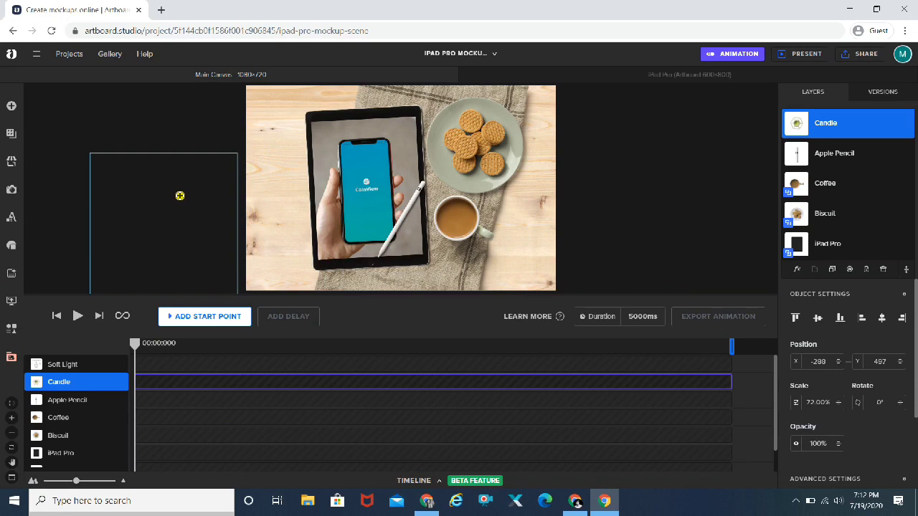
pyautogui.click(206, 320)
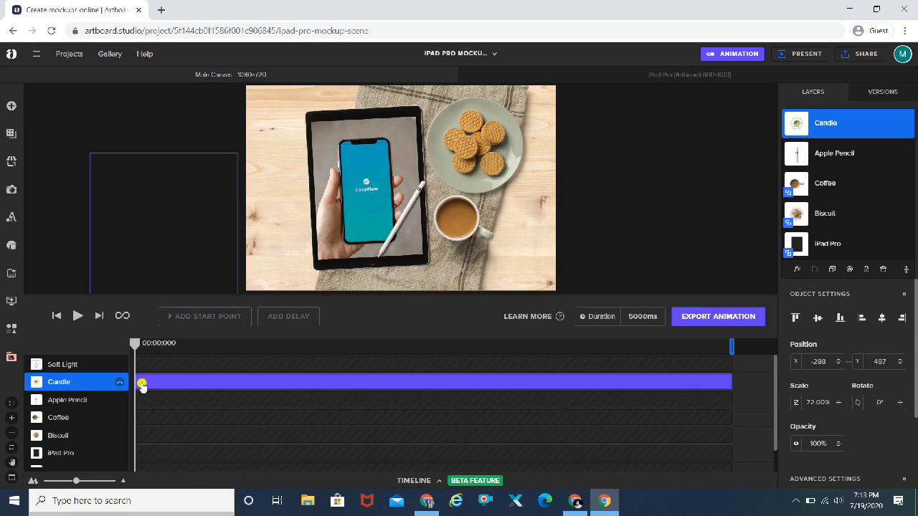
# - Animate the candle back into the scene by placing it at about X 97, Y 504 at the 1-second mark
pyautogui.moveTo(135, 344); pyautogui.dragTo(255, 346)
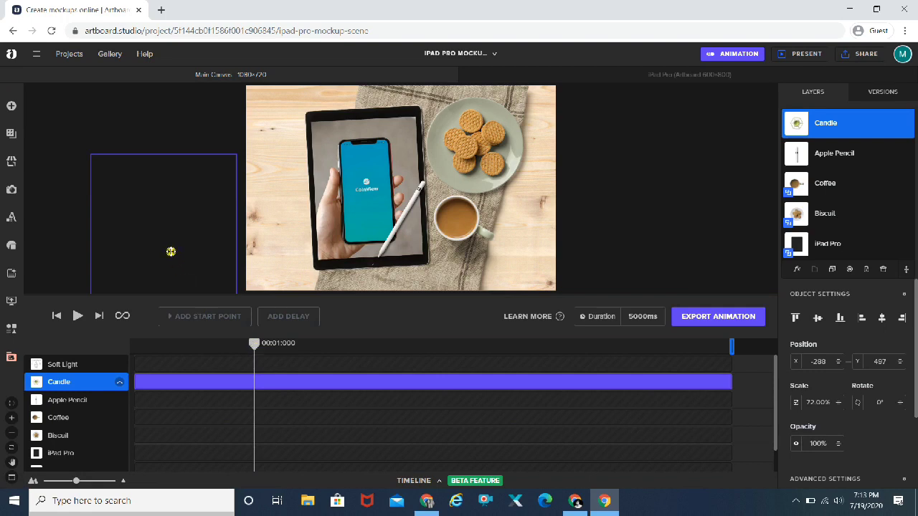
pyautogui.moveTo(167, 237); pyautogui.dragTo(277, 240)
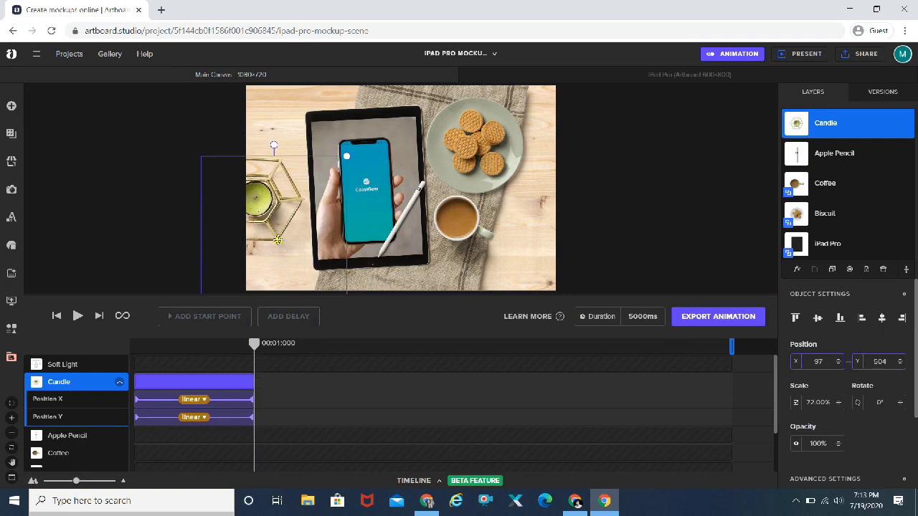
pyautogui.click(180, 222)
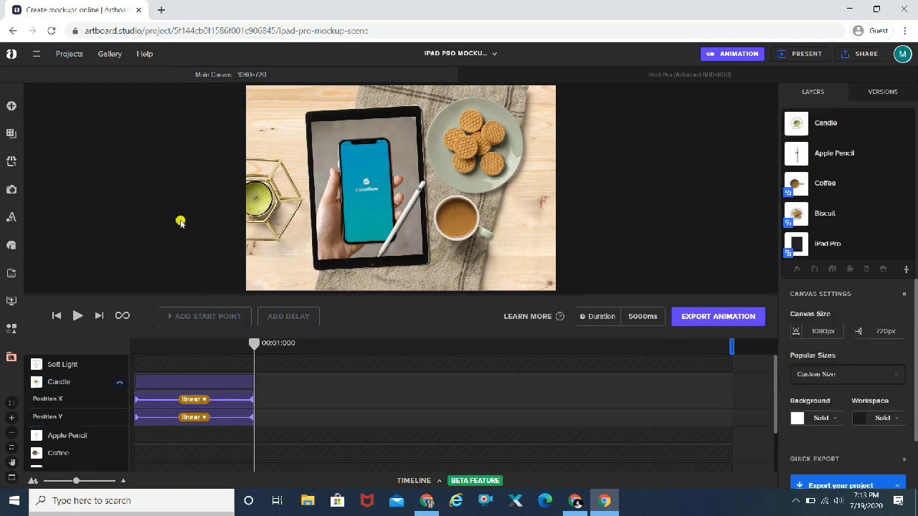
# - Move the coffee cup off the canvas to about X 1326, Y 543 and add its animation start point
pyautogui.click(460, 217)
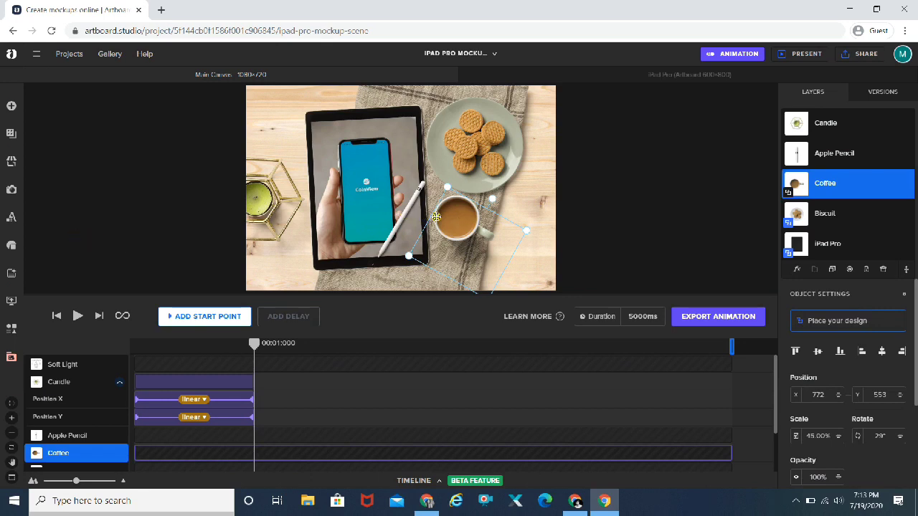
pyautogui.moveTo(454, 219); pyautogui.dragTo(614, 216)
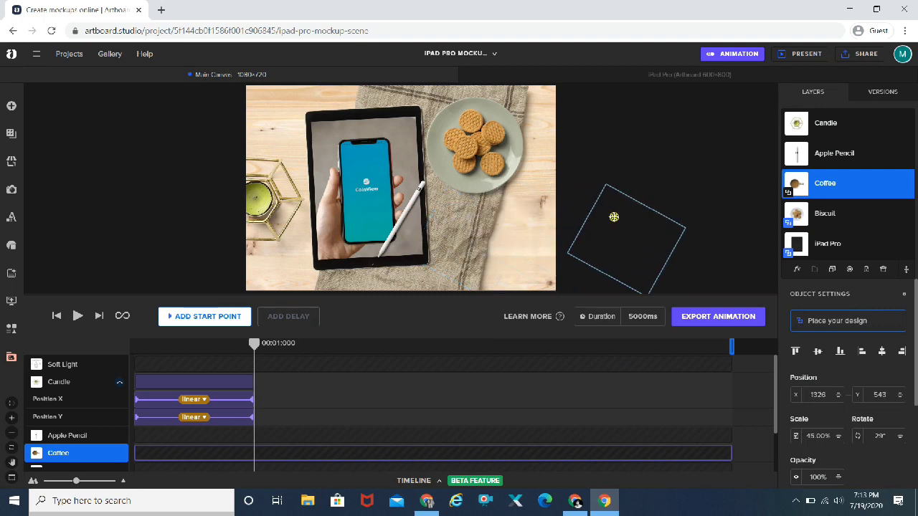
pyautogui.click(206, 319)
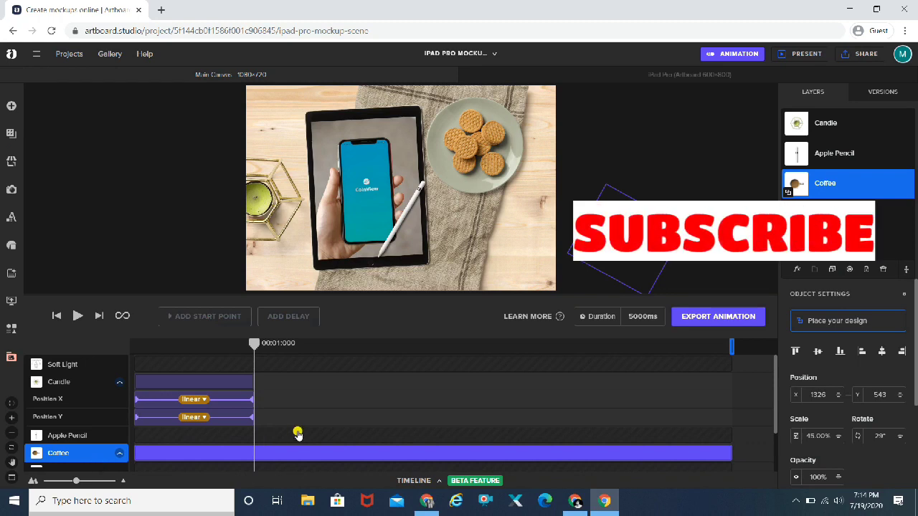
# - Animate the coffee cup into the scene by placing it at about X 810, Y 570 at 00:01:345
pyautogui.moveTo(254, 343); pyautogui.dragTo(295, 343)
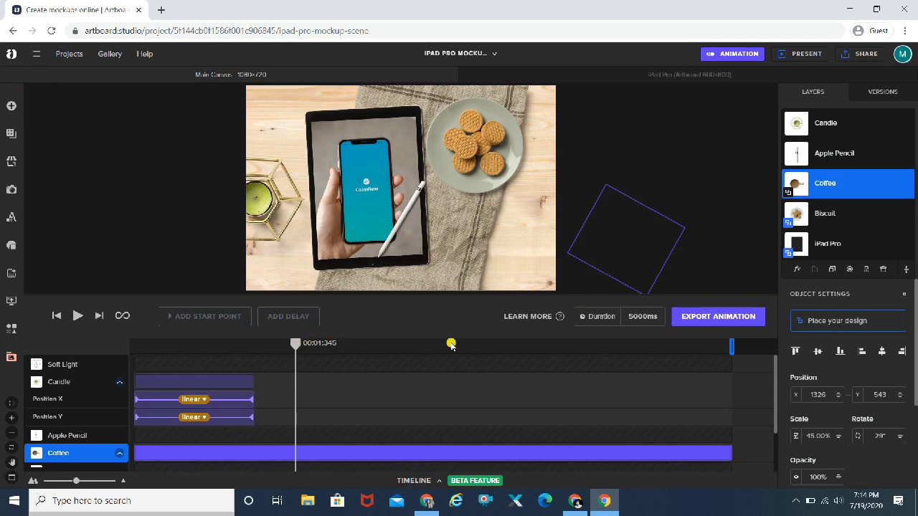
pyautogui.click(798, 503)
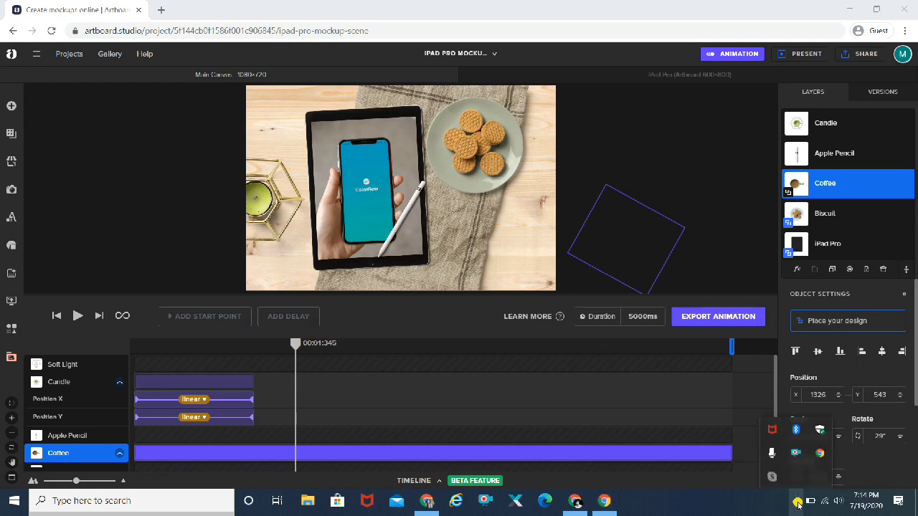
pyautogui.click(797, 503)
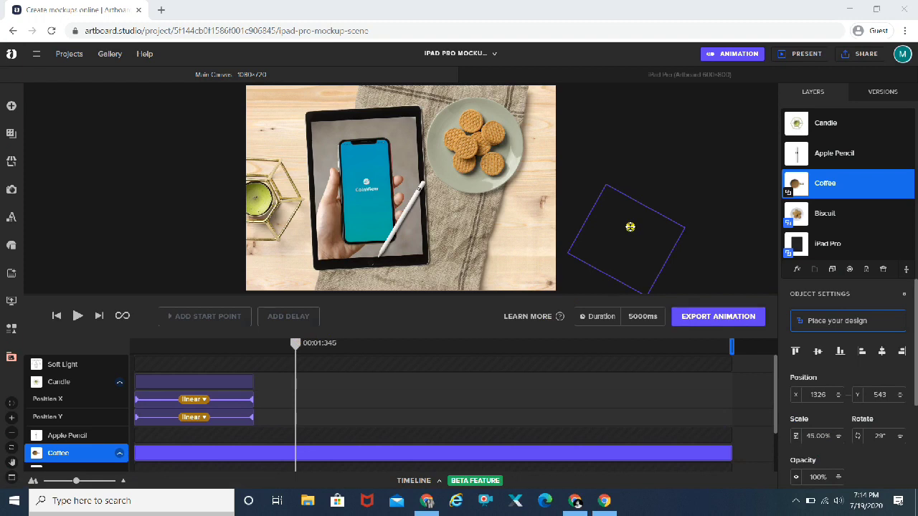
pyautogui.moveTo(631, 227); pyautogui.dragTo(482, 234)
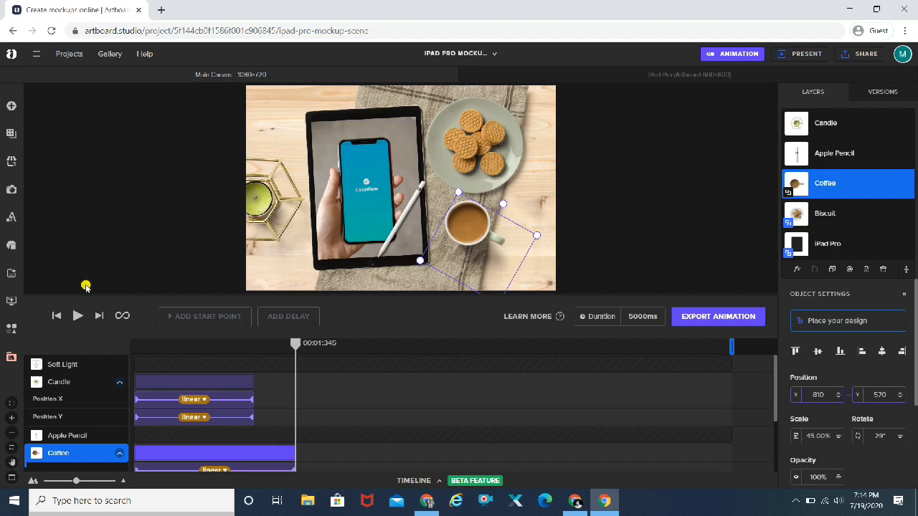
# - Animate the Apple Pencil from an off-canvas start point at about X 1270, Y 137 to about X 602, Y 451 at 00:01:720
pyautogui.click(476, 140)
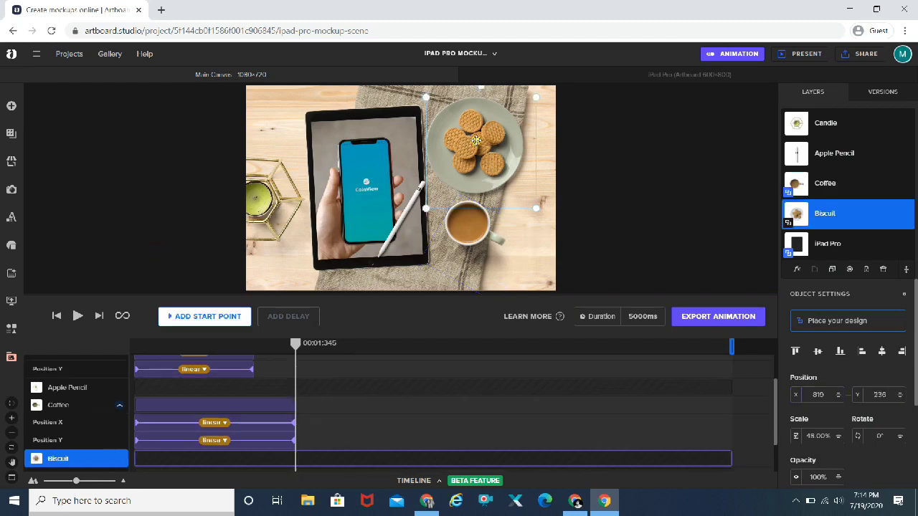
pyautogui.click(406, 210)
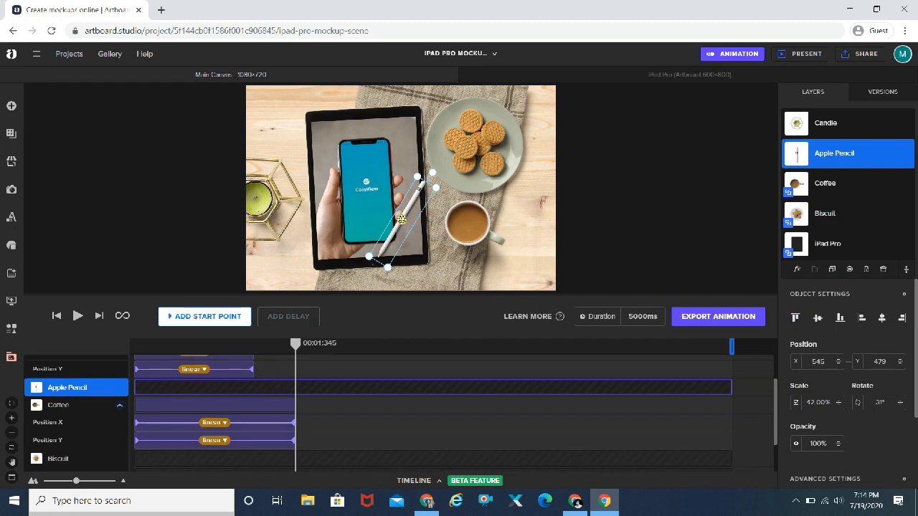
pyautogui.moveTo(402, 220)
pyautogui.mouseDown()
pyautogui.moveTo(547, 174)
pyautogui.moveTo(609, 122)
pyautogui.mouseUp()
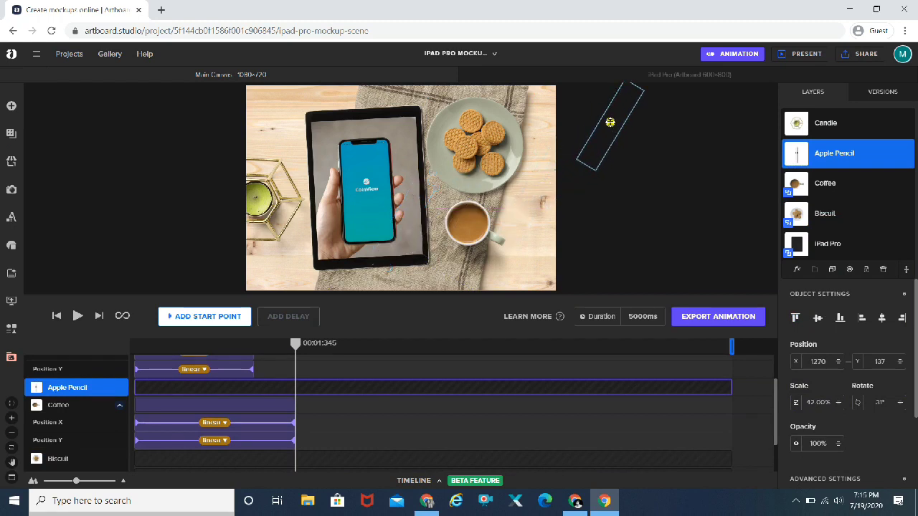
pyautogui.click(223, 315)
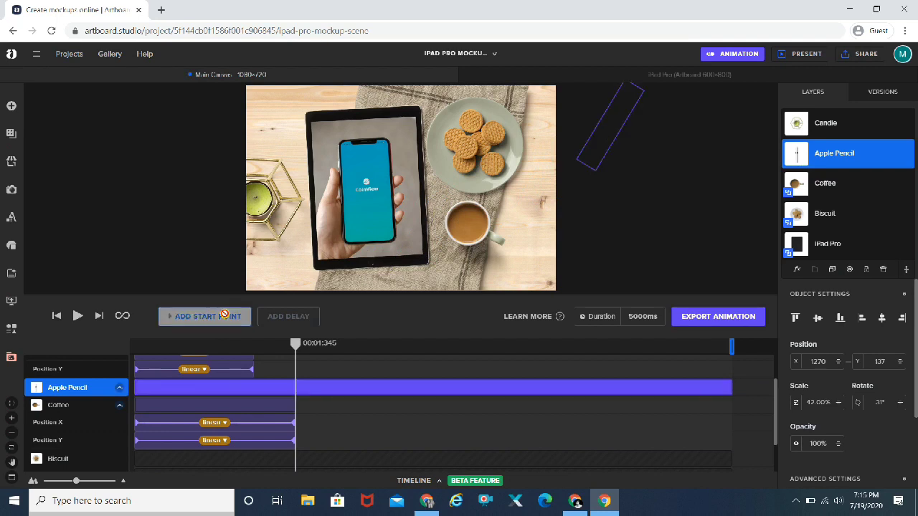
pyautogui.moveTo(295, 344); pyautogui.dragTo(340, 344)
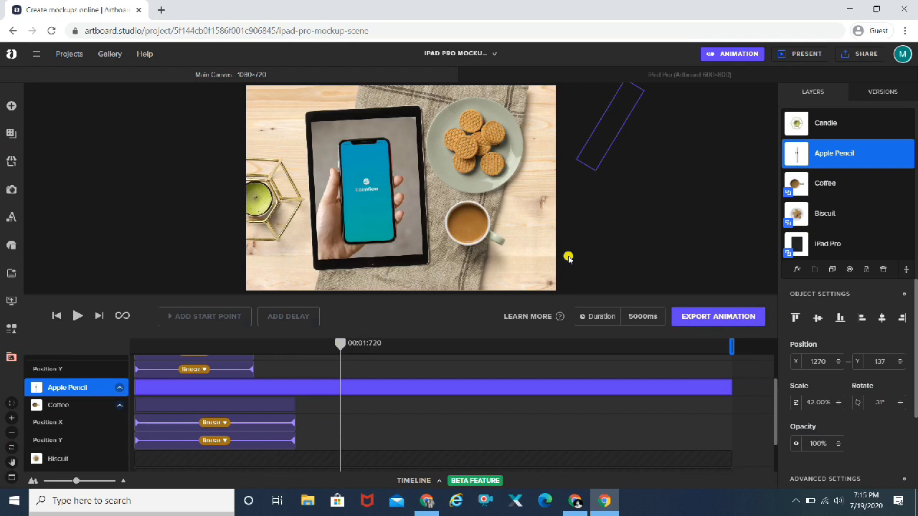
pyautogui.moveTo(603, 144)
pyautogui.mouseDown()
pyautogui.moveTo(523, 154)
pyautogui.moveTo(433, 205)
pyautogui.moveTo(411, 234)
pyautogui.mouseUp()
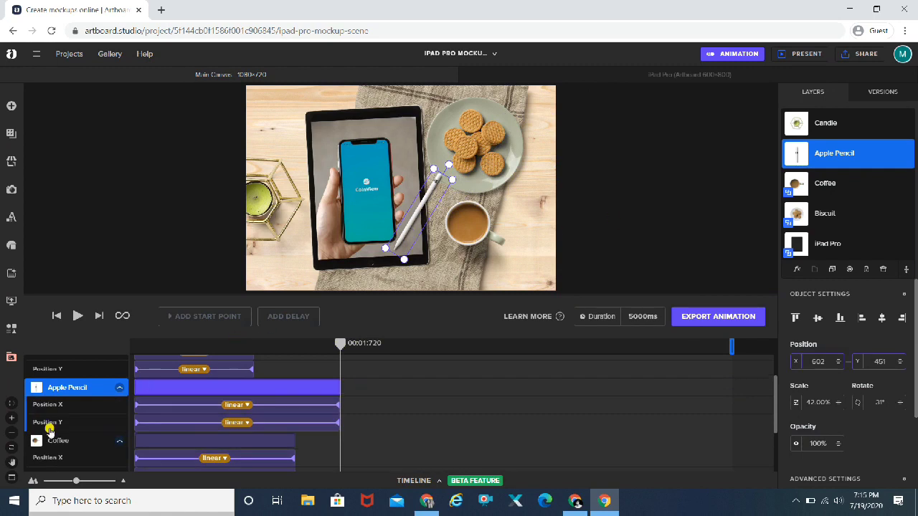
# - Animate the biscuit plate from an off-canvas start point at about X 1369, Y 423 to about X 844, Y 218 at 00:02:335
pyautogui.click(475, 137)
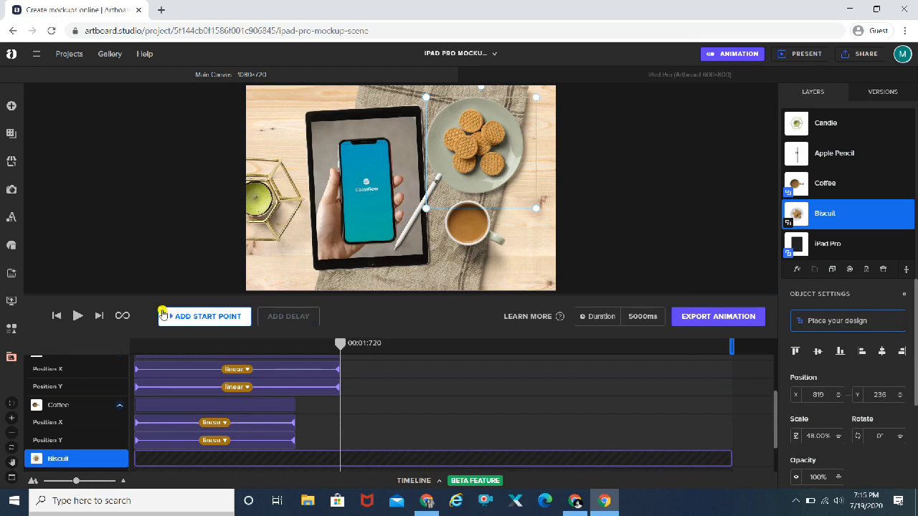
pyautogui.moveTo(487, 140); pyautogui.dragTo(644, 193)
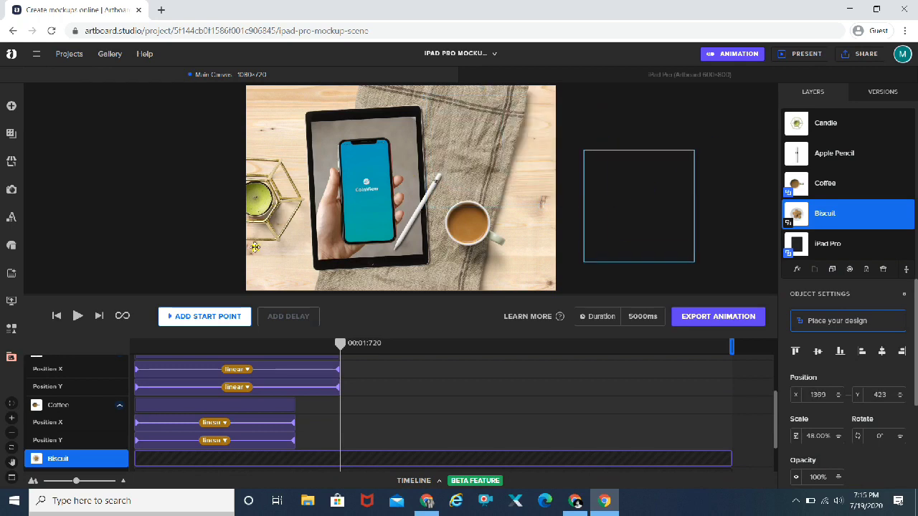
pyautogui.click(201, 319)
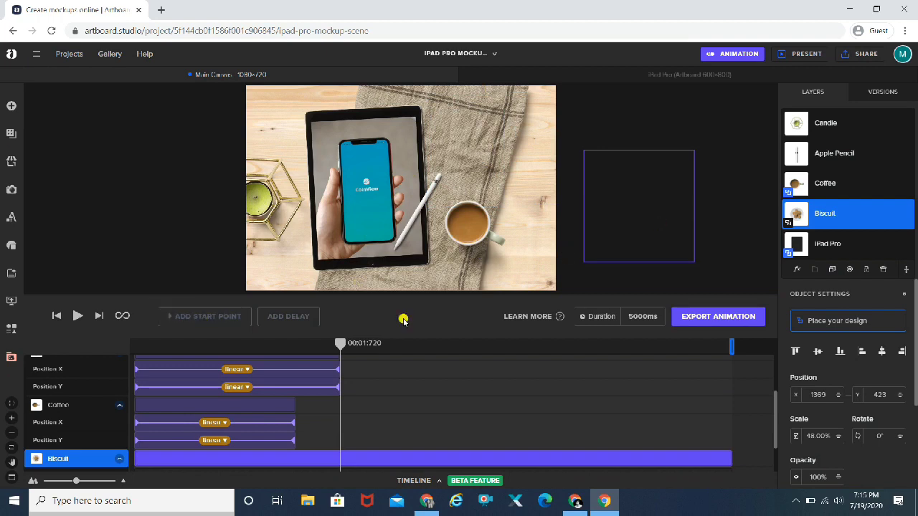
pyautogui.moveTo(380, 343); pyautogui.dragTo(410, 344)
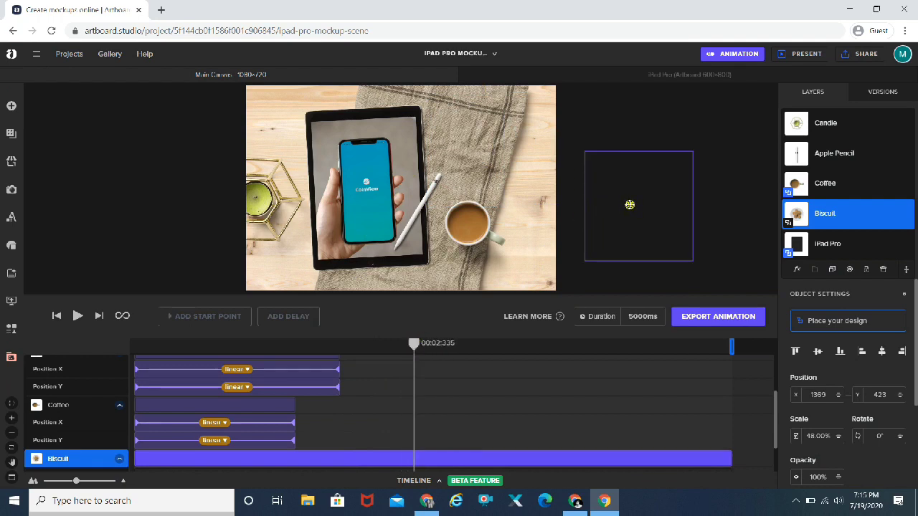
pyautogui.moveTo(517, 160); pyautogui.dragTo(479, 145)
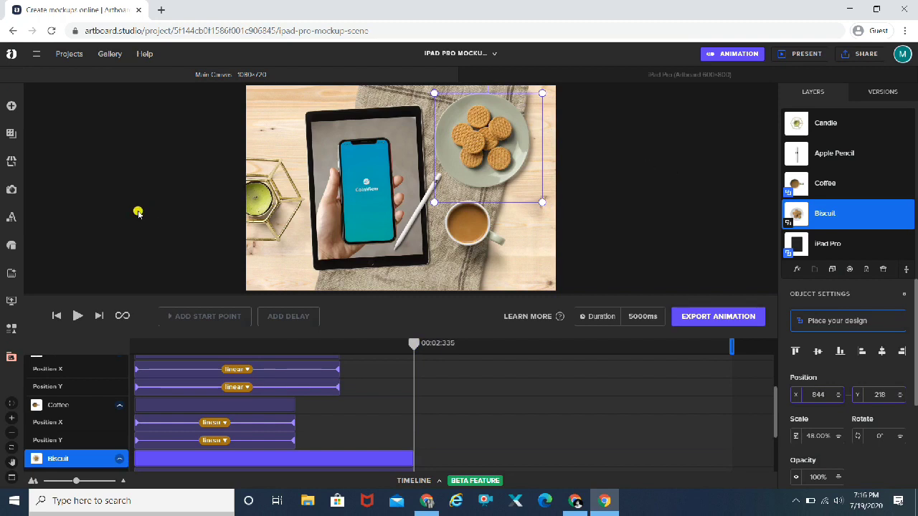
# - Animate the iPad Pro from an off-canvas start point at about X -345, Y 354 to about X 432, Y 340 at 00:02:895
pyautogui.click(333, 184)
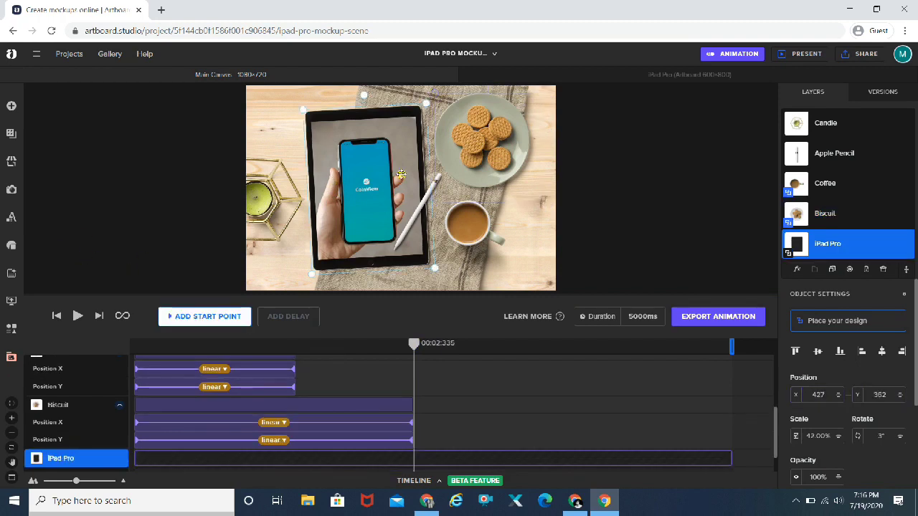
pyautogui.moveTo(351, 171); pyautogui.dragTo(146, 173)
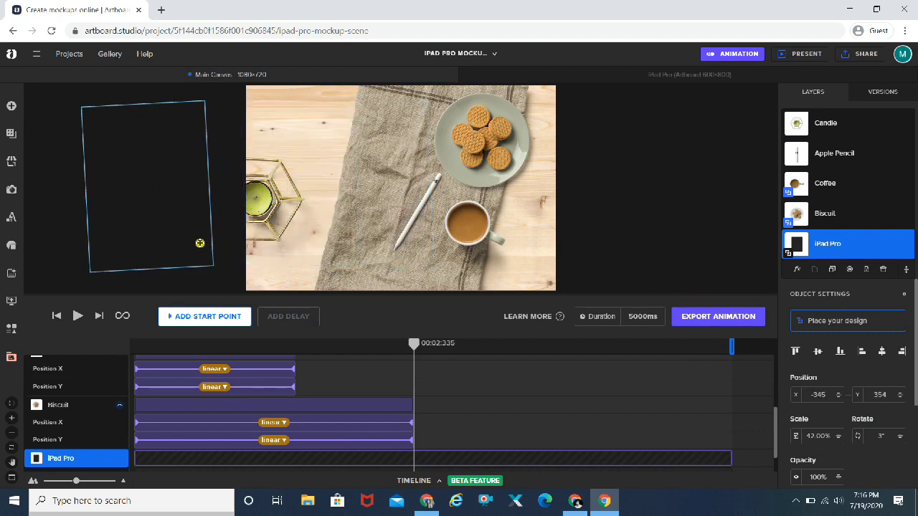
pyautogui.click(210, 318)
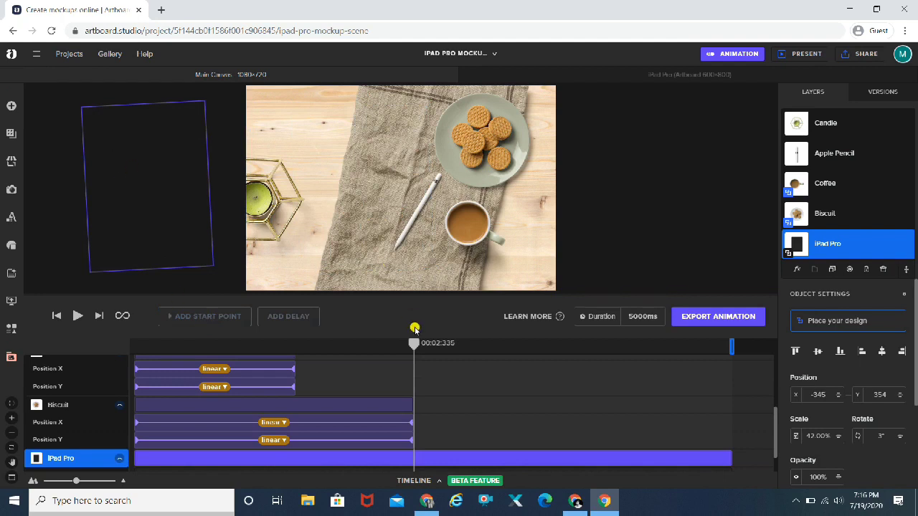
pyautogui.moveTo(414, 344); pyautogui.dragTo(480, 344)
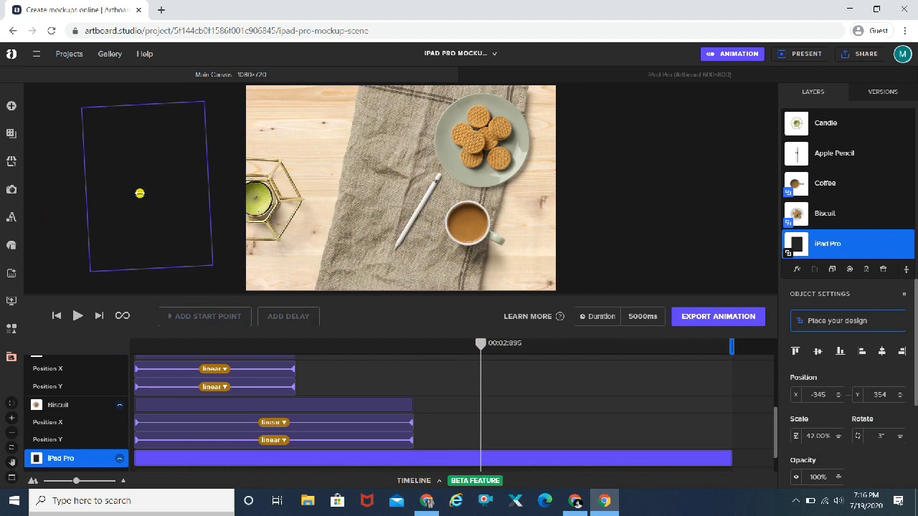
pyautogui.moveTo(147, 188); pyautogui.dragTo(362, 188)
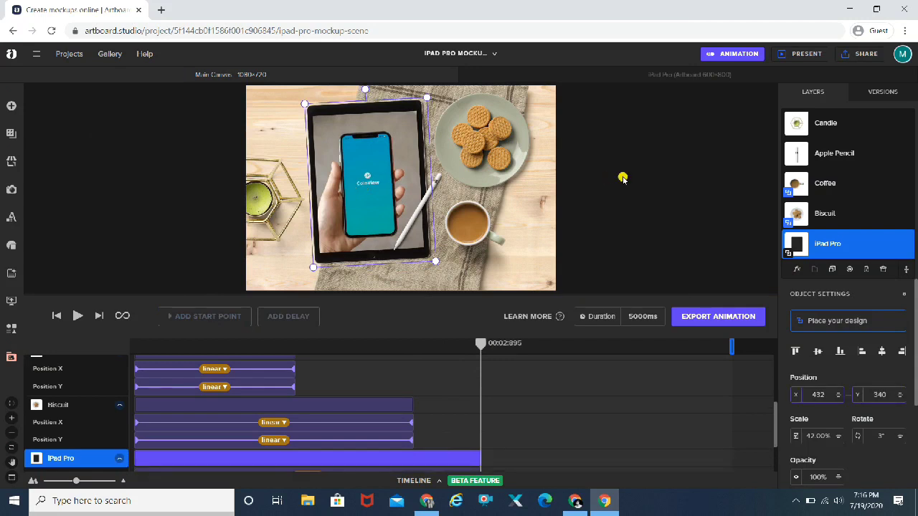
# - Animate the table cloth from a start point at about X 735, Y -243 to about X 561, Y 372 at 00:03:455
pyautogui.click(450, 278)
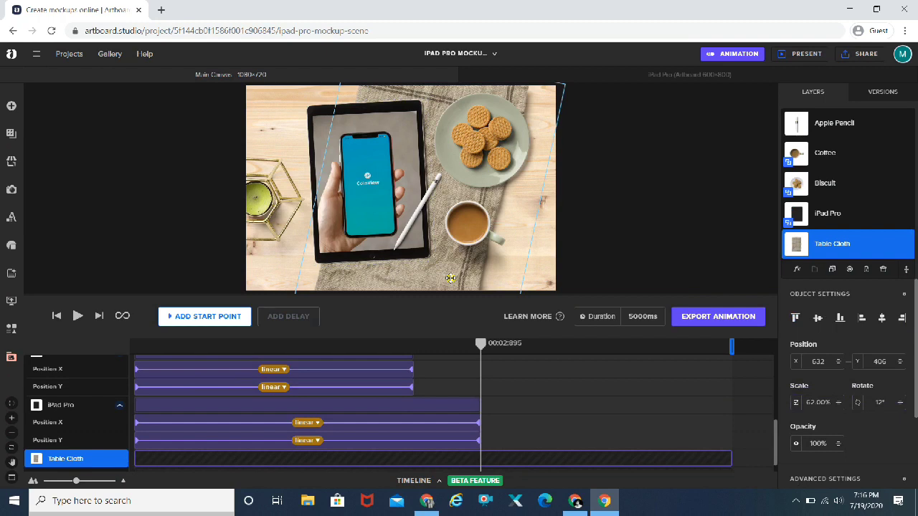
pyautogui.moveTo(423, 293); pyautogui.dragTo(421, 365)
pyautogui.moveTo(429, 328); pyautogui.dragTo(466, 94)
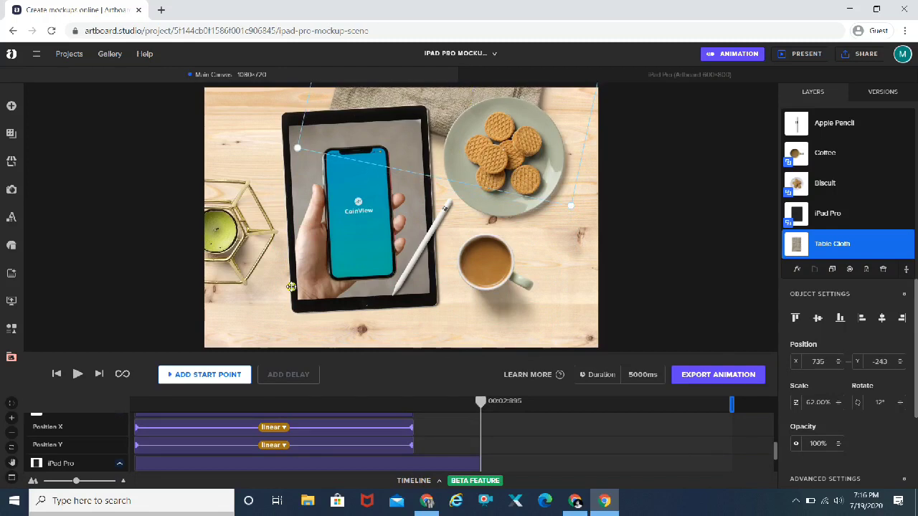
pyautogui.click(201, 375)
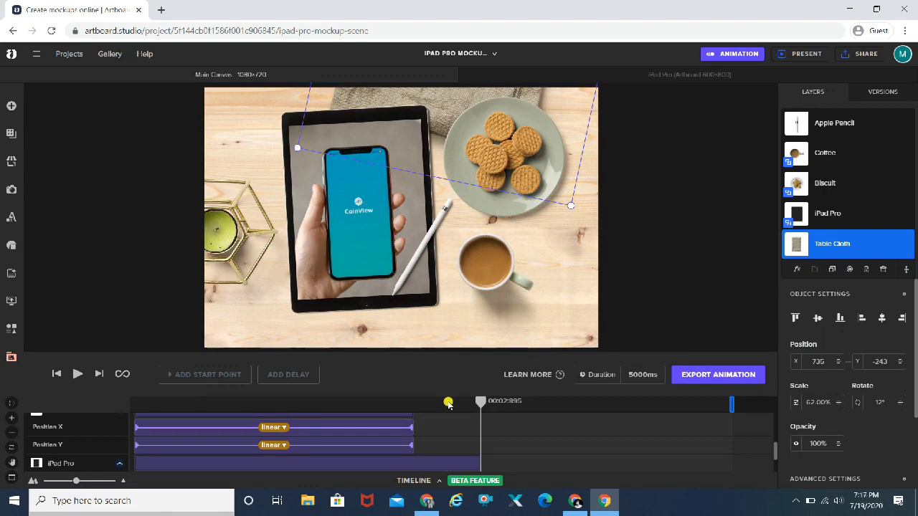
pyautogui.moveTo(480, 402); pyautogui.dragTo(547, 403)
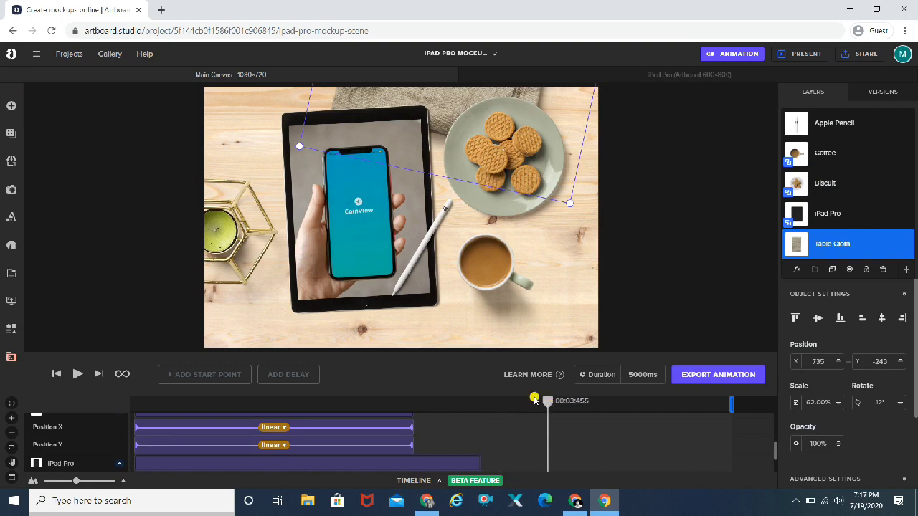
pyautogui.moveTo(452, 102); pyautogui.dragTo(389, 325)
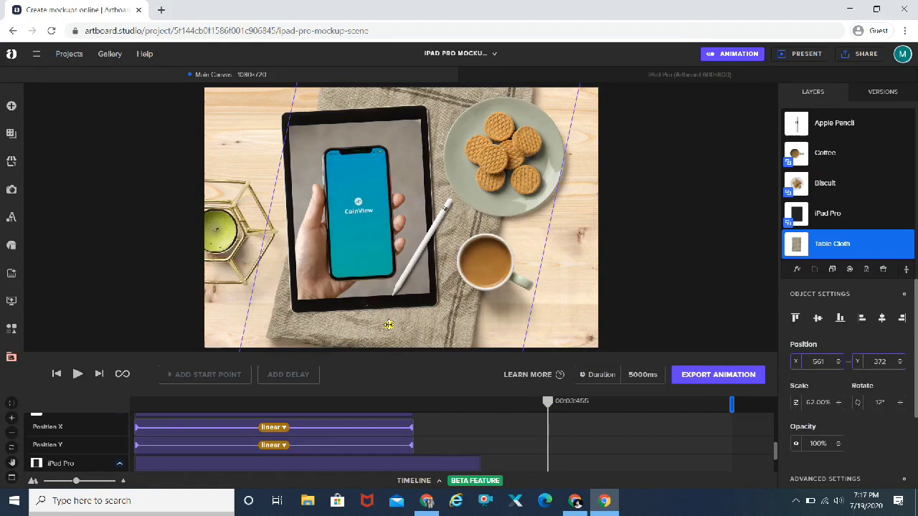
pyautogui.click(654, 323)
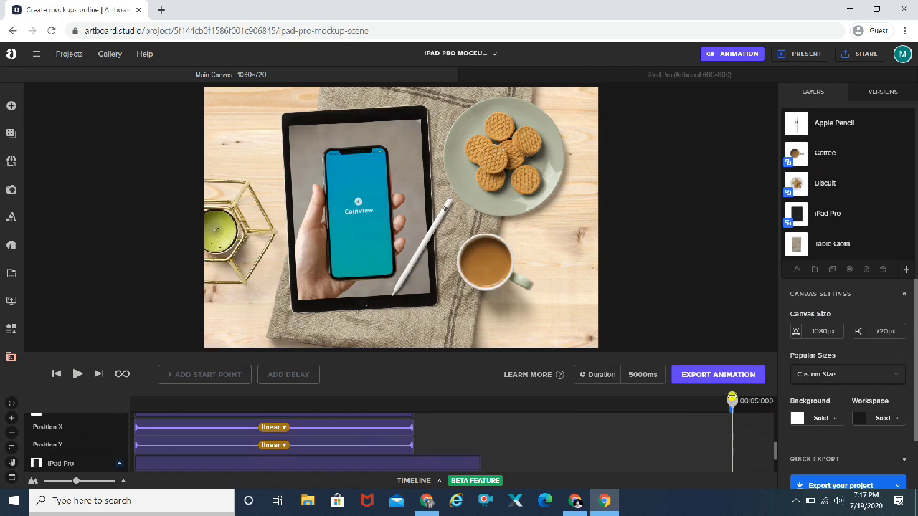
# - Return the playhead to 0 seconds and shorten the animation's duration to 3455 ms, where the table cloth's movement ends
pyautogui.click(275, 404)
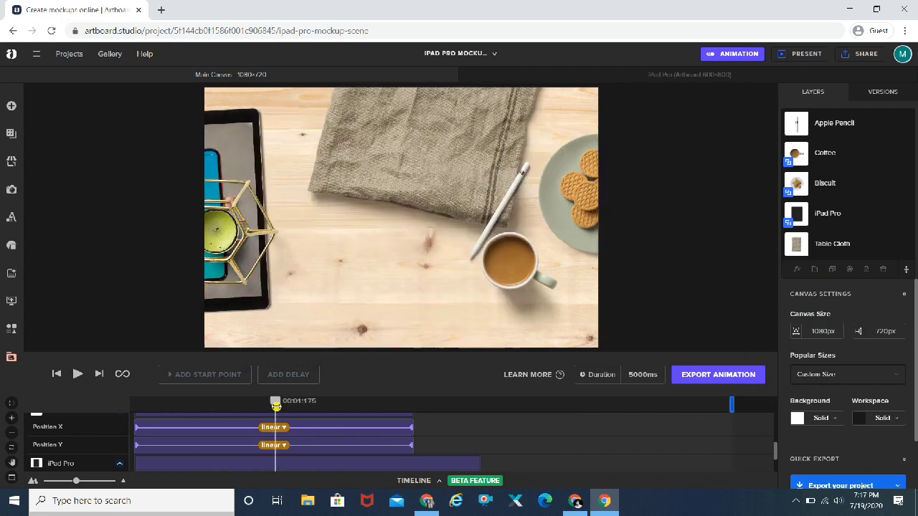
pyautogui.moveTo(184, 406); pyautogui.dragTo(126, 407)
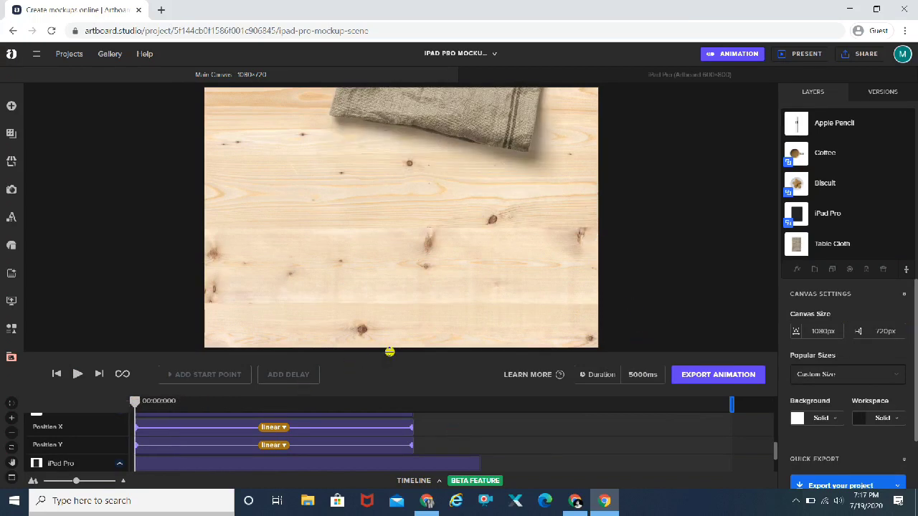
pyautogui.moveTo(390, 310); pyautogui.dragTo(391, 271)
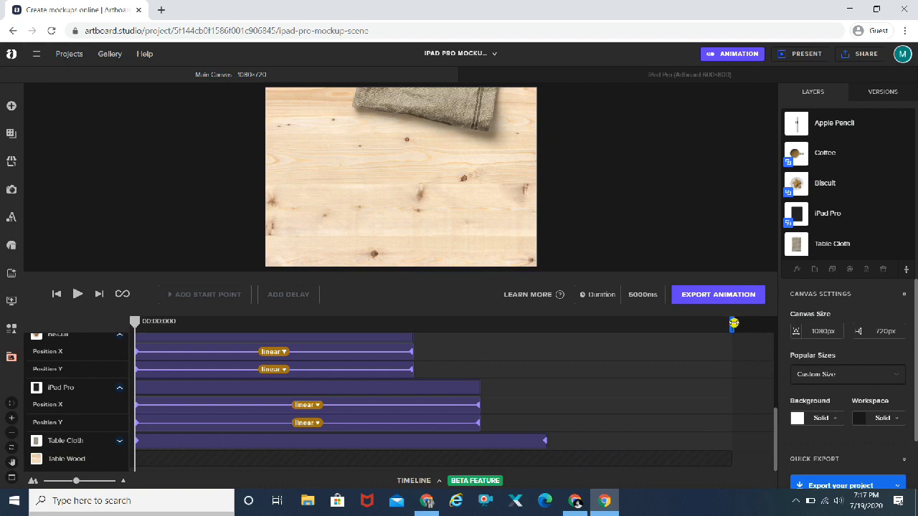
pyautogui.moveTo(733, 324); pyautogui.dragTo(549, 351)
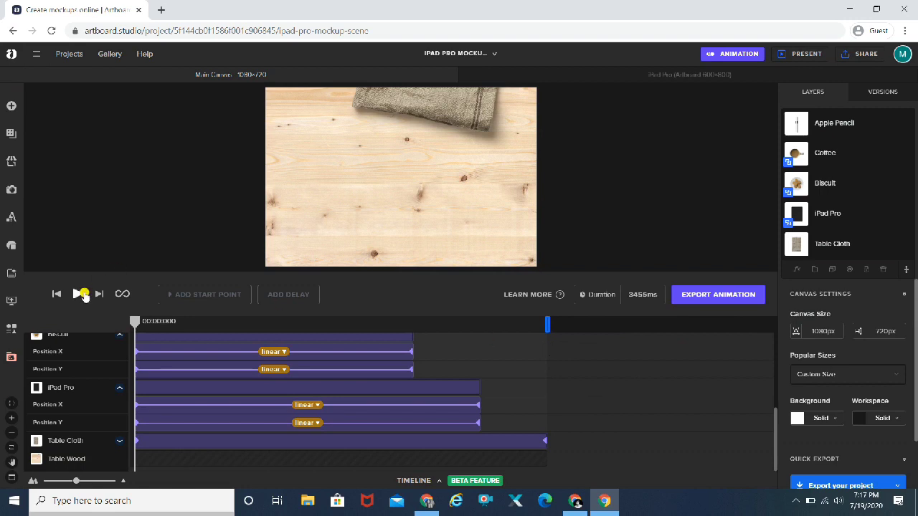
# - Play the whole animation several times to preview how the objects enter the scene
pyautogui.click(76, 295)
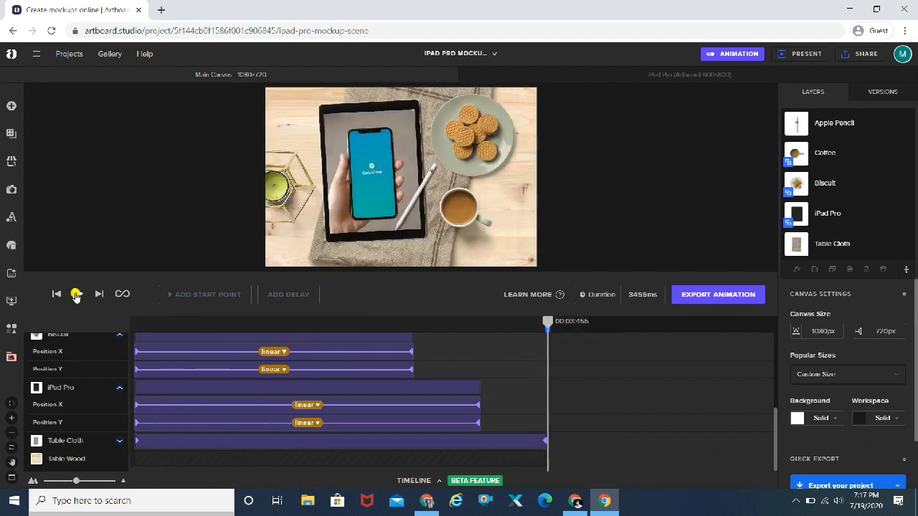
pyautogui.click(76, 295)
pyautogui.click(76, 295)
pyautogui.click(76, 295)
pyautogui.click(76, 294)
# - Set the easing of the iPad Pro's Position X animation to bounce
pyautogui.scroll(5, 93, 374)
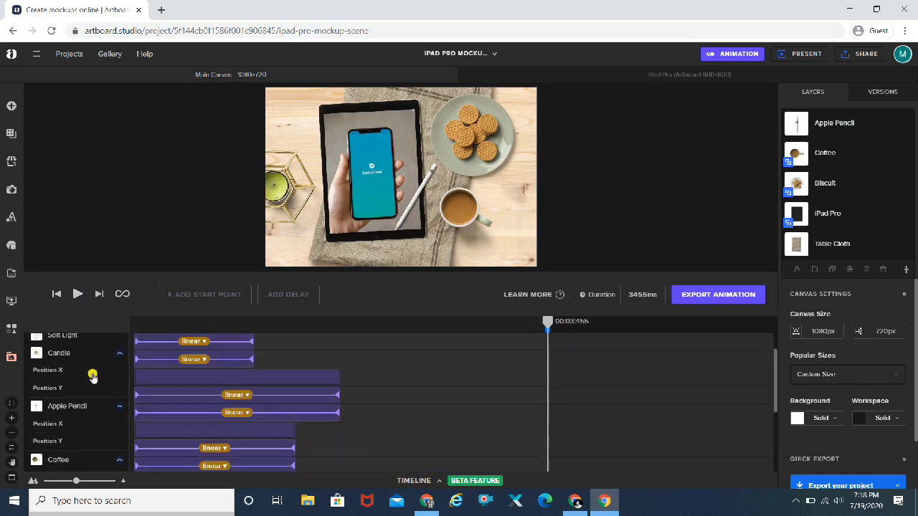
pyautogui.scroll(1, 93, 377)
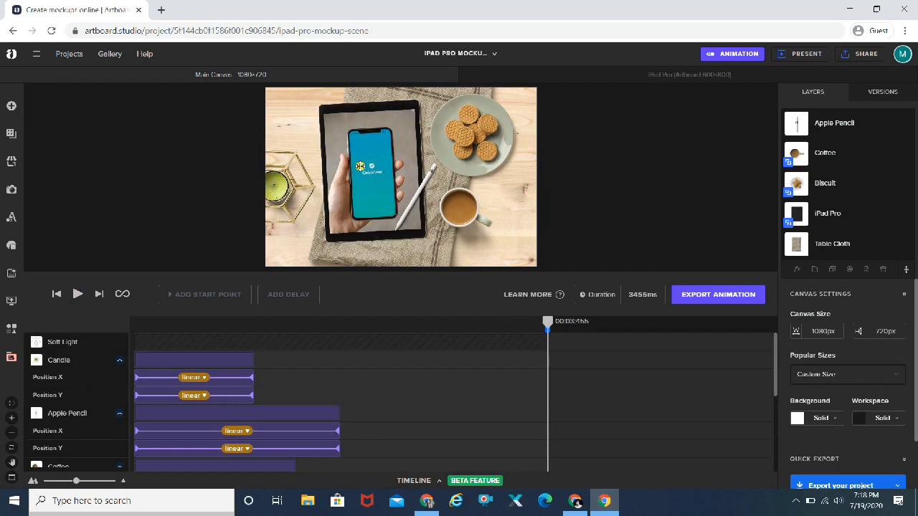
pyautogui.click(360, 166)
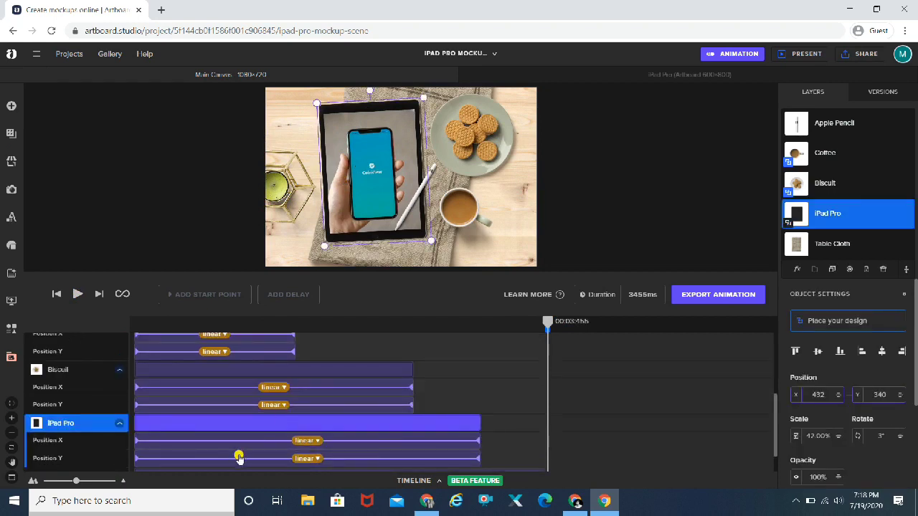
pyautogui.click(319, 441)
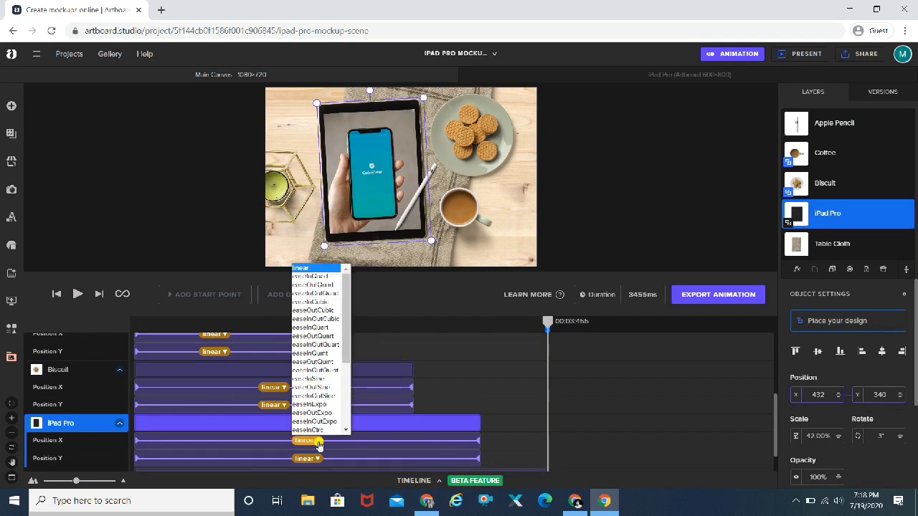
pyautogui.scroll(-2, 324, 352)
pyautogui.scroll(-4, 311, 346)
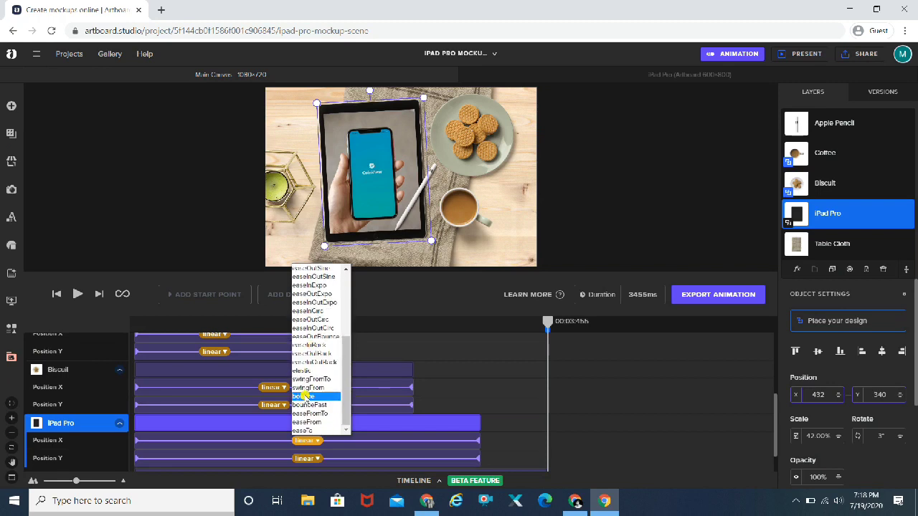
pyautogui.click(305, 397)
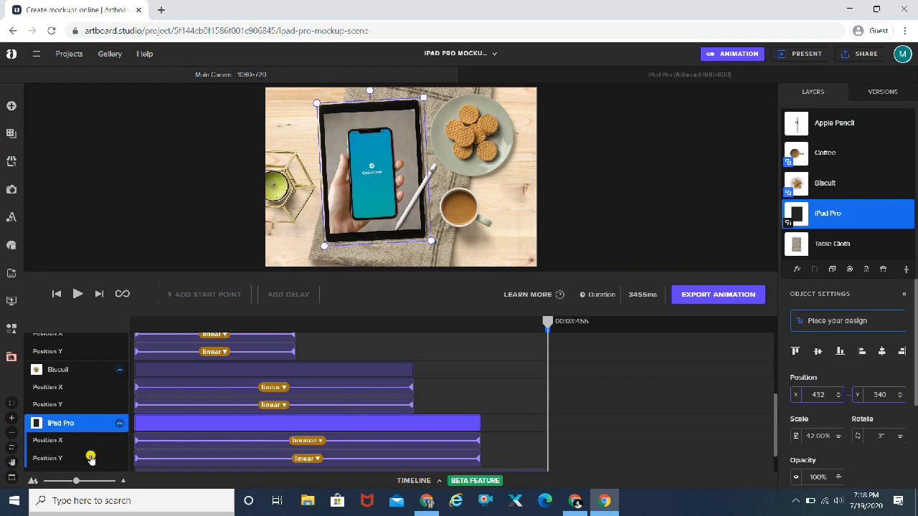
pyautogui.scroll(3, 85, 385)
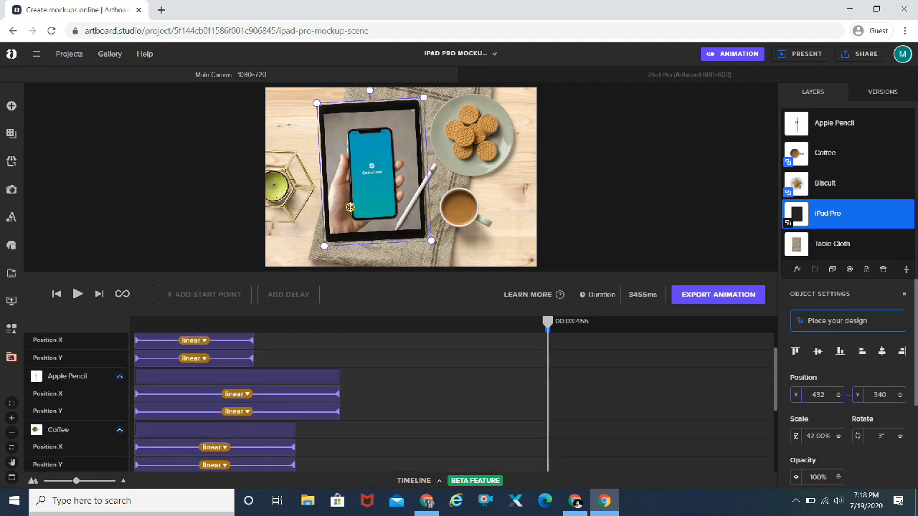
pyautogui.click(287, 192)
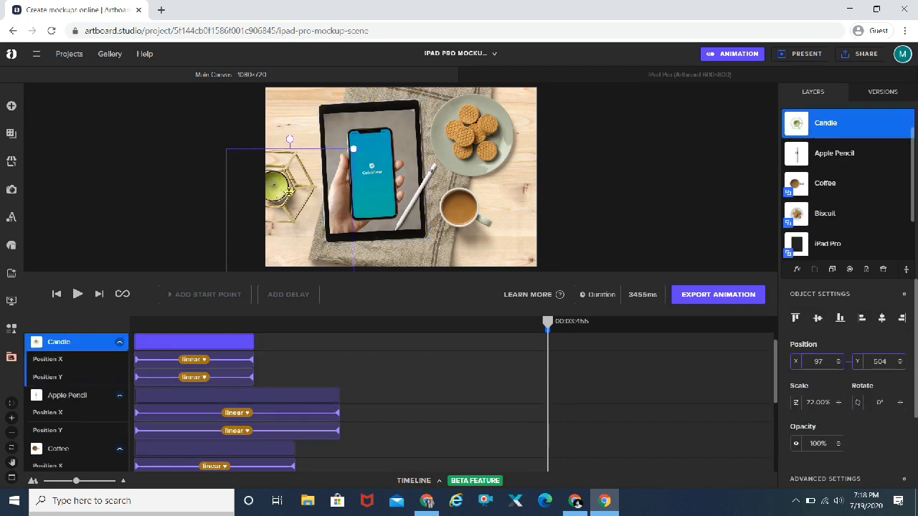
pyautogui.click(467, 204)
pyautogui.doubleClick(467, 203)
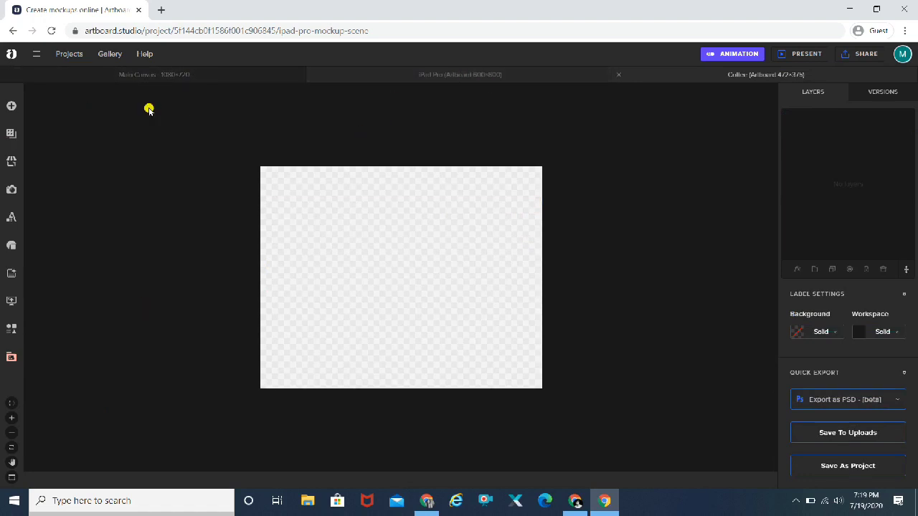
pyautogui.click(165, 79)
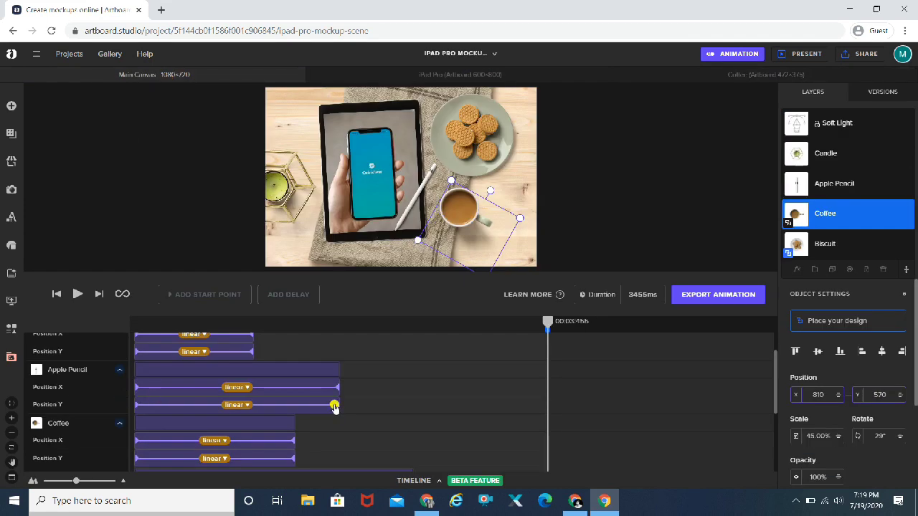
# - Set the easing of the coffee cup's Position X animation to elastic
pyautogui.click(476, 149)
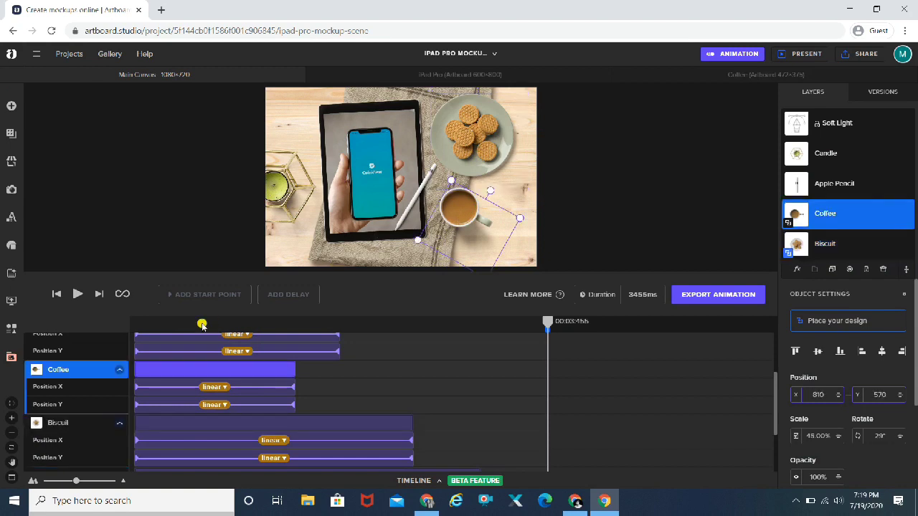
pyautogui.click(219, 387)
pyautogui.scroll(-5, 233, 310)
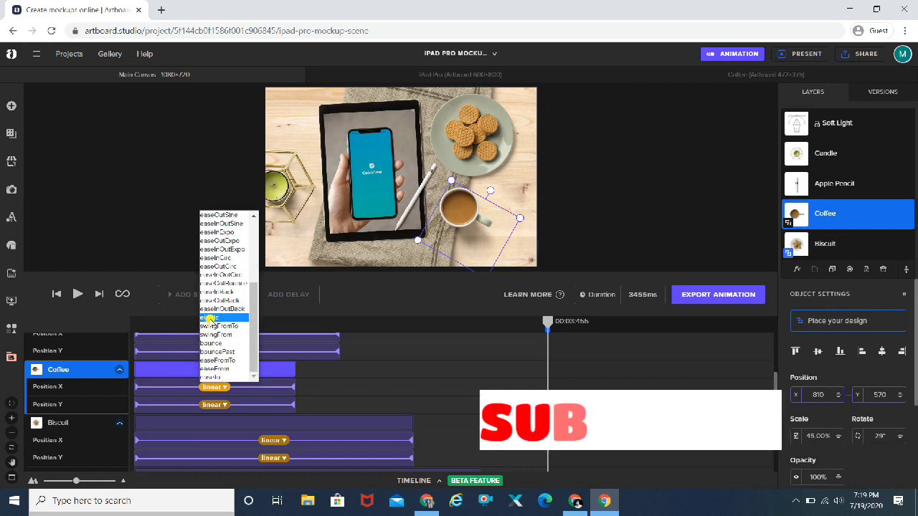
pyautogui.click(210, 319)
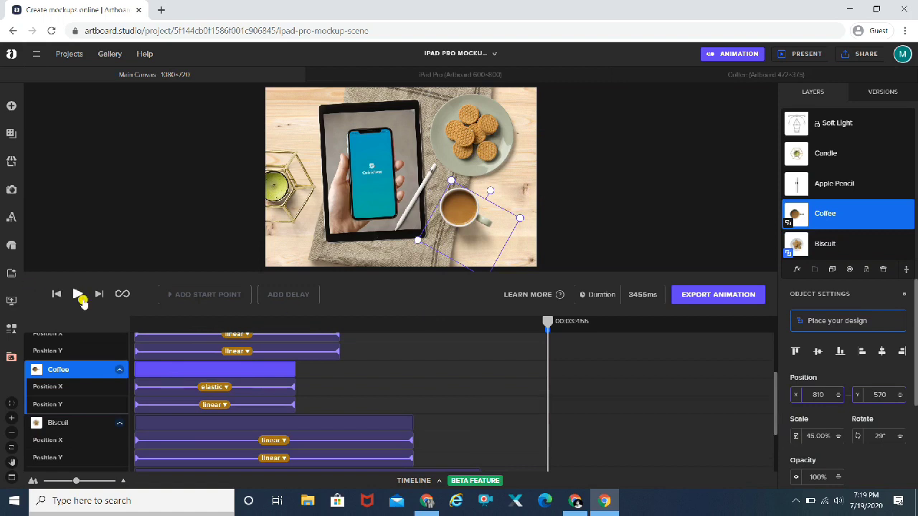
# - Play the scene's animation repeatedly to preview the coffee cup's elastic movement
pyautogui.click(79, 295)
pyautogui.click(77, 295)
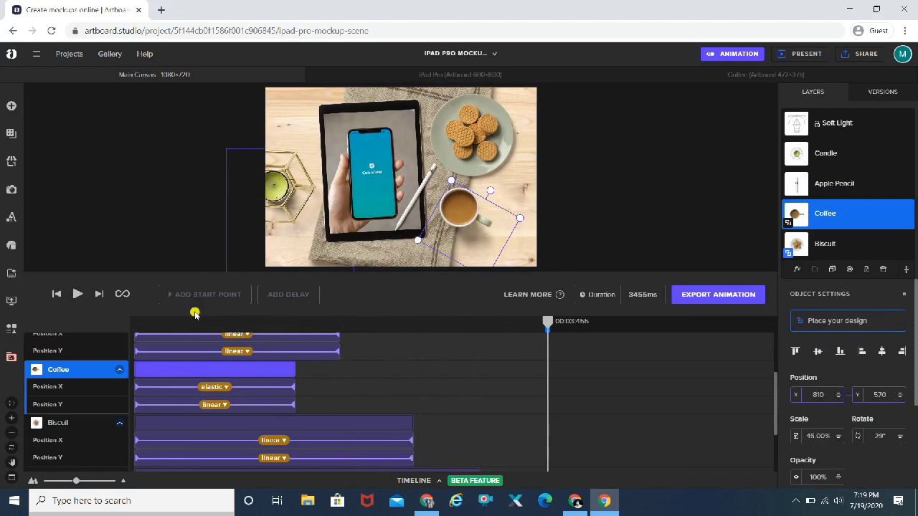
pyautogui.click(77, 293)
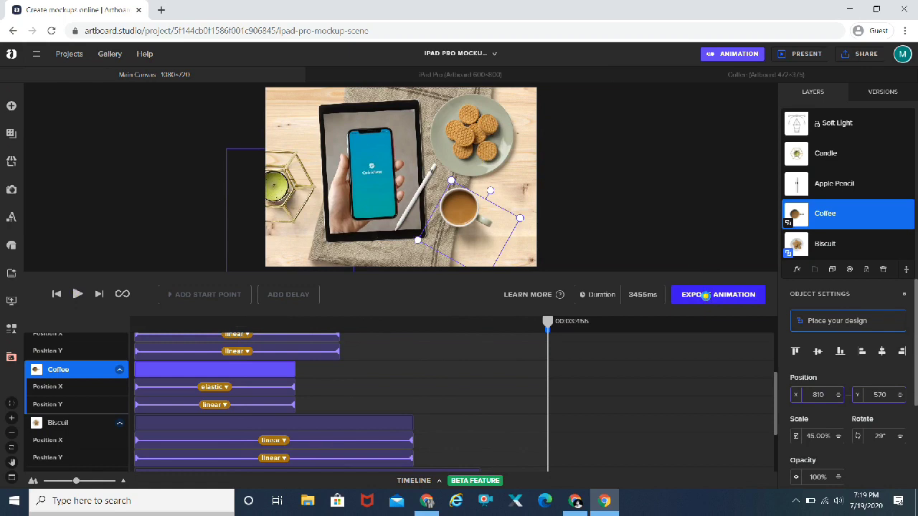
# - Export the animation, play back the rendered video and download it as a WEBM file
pyautogui.click(705, 296)
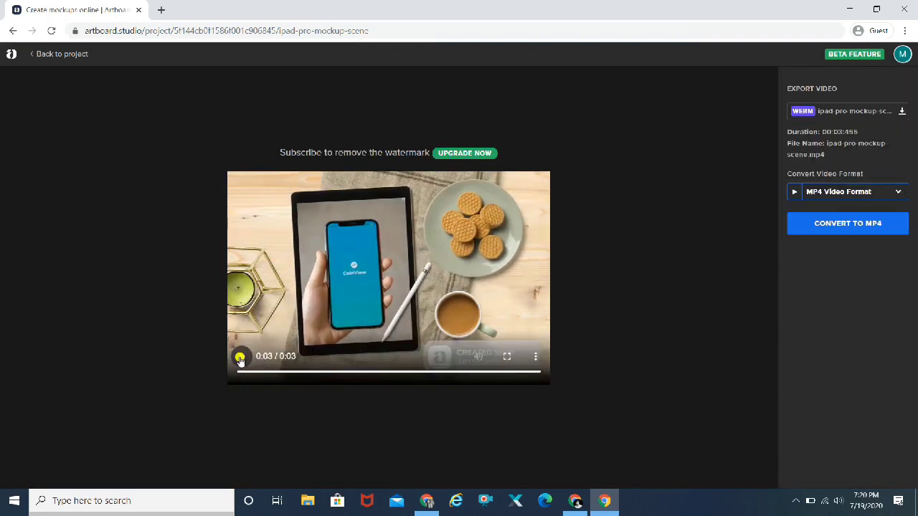
pyautogui.click(240, 359)
pyautogui.click(243, 358)
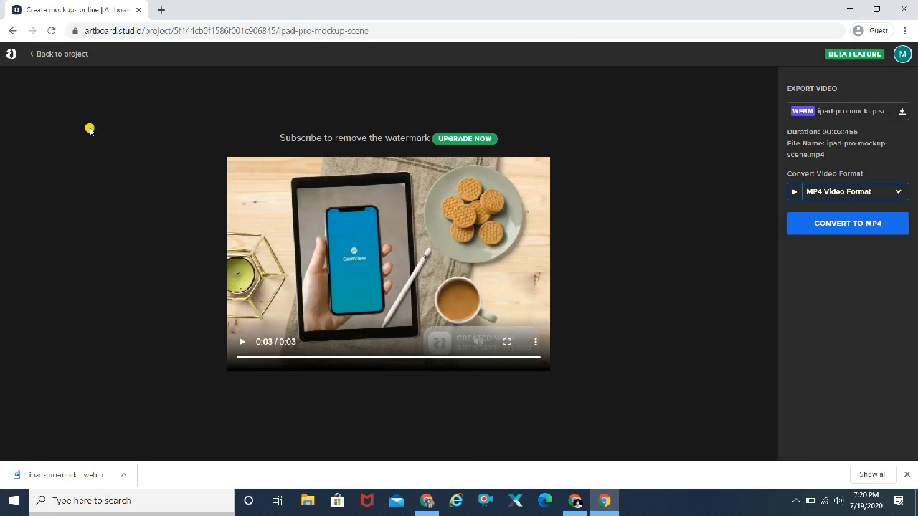
# - Return to the projects overview, create a project from the Macbook Pro Mockup Scene template and view its export options
pyautogui.click(59, 56)
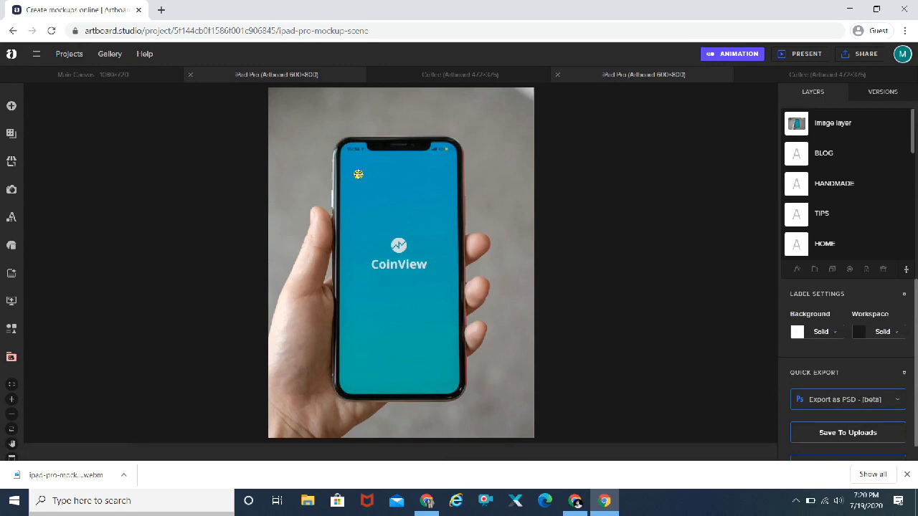
pyautogui.click(70, 55)
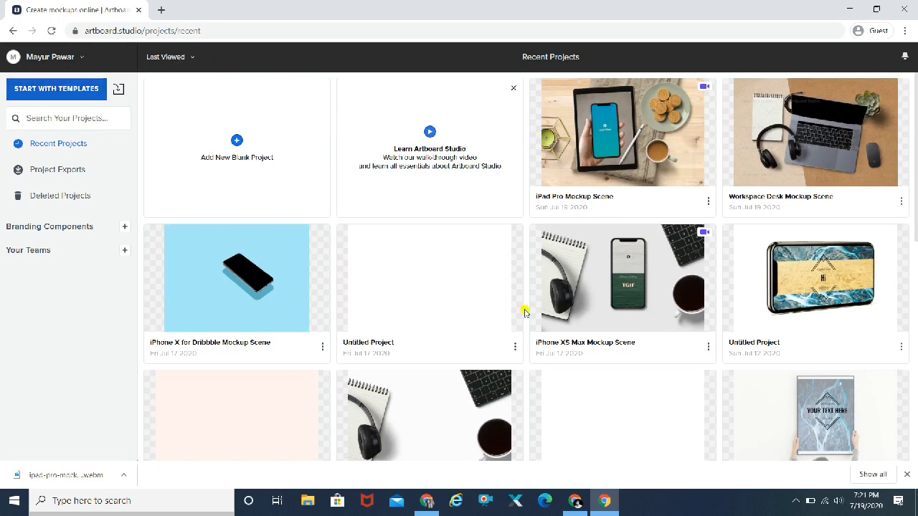
pyautogui.click(796, 503)
pyautogui.click(796, 504)
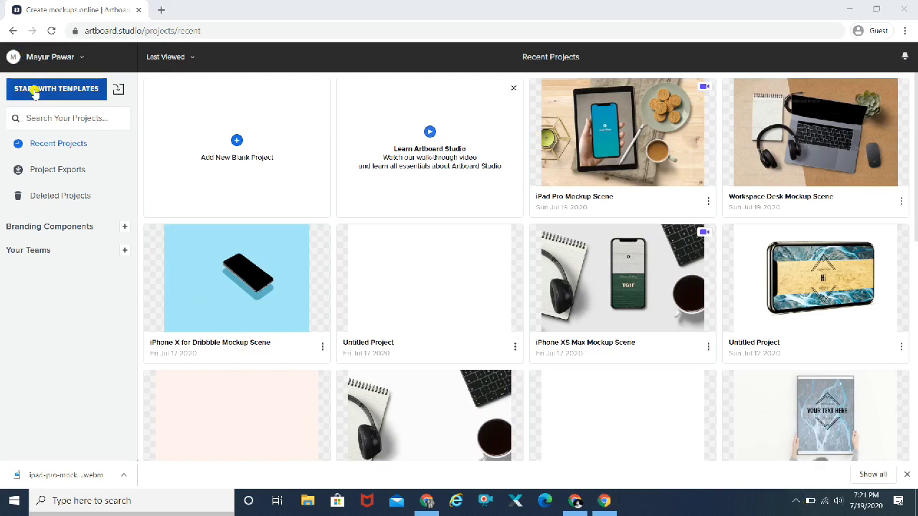
pyautogui.click(35, 92)
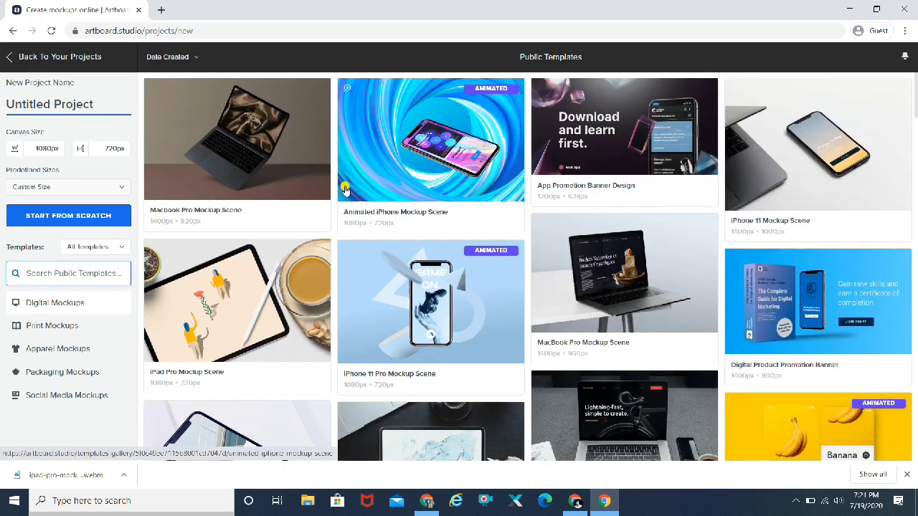
pyautogui.click(262, 155)
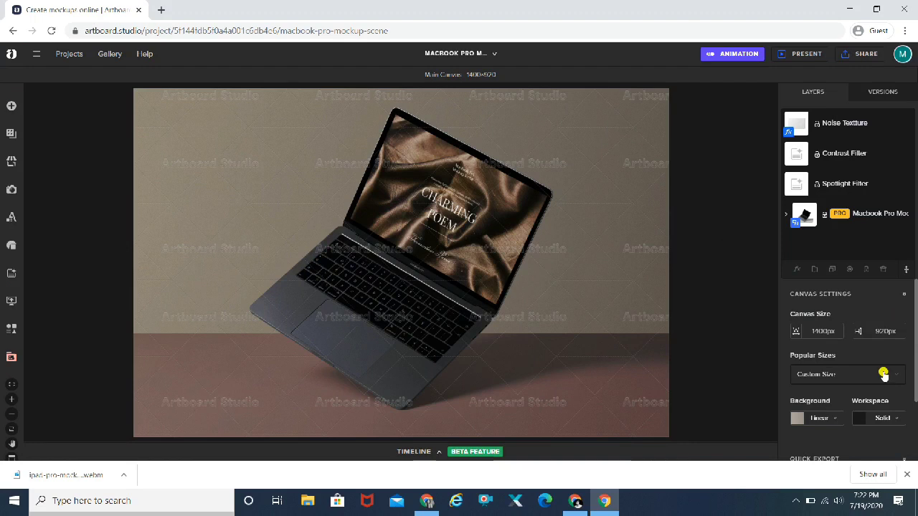
pyautogui.scroll(-2, 883, 374)
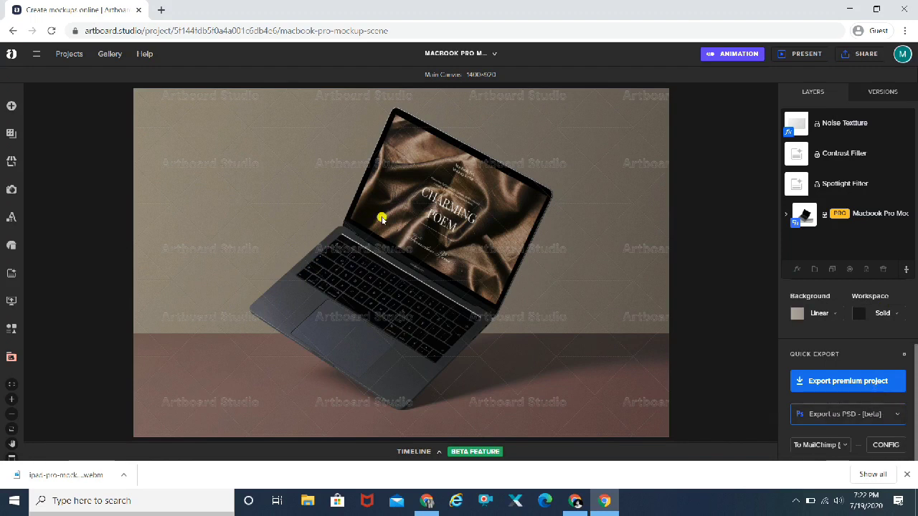
# - Create a project from the App Promotion Banner Design template and open the design artboard of its iPhone X Side View
pyautogui.click(14, 55)
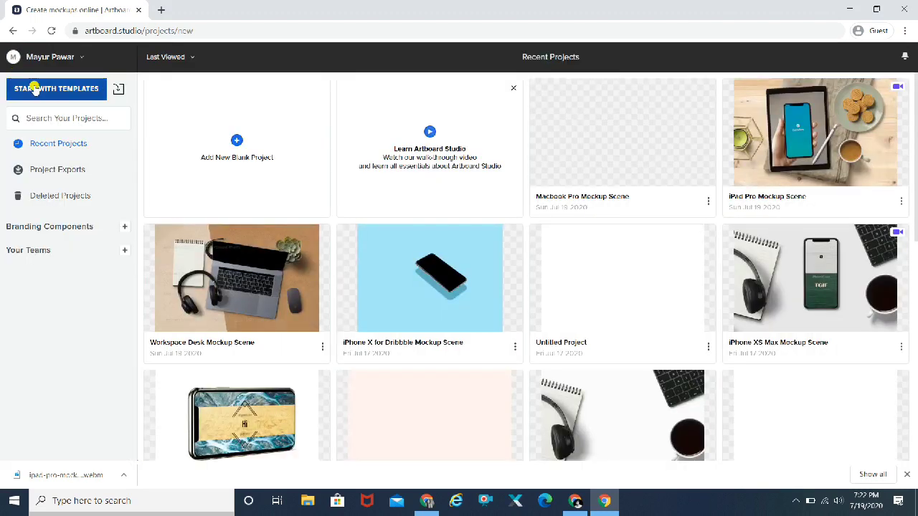
pyautogui.click(33, 88)
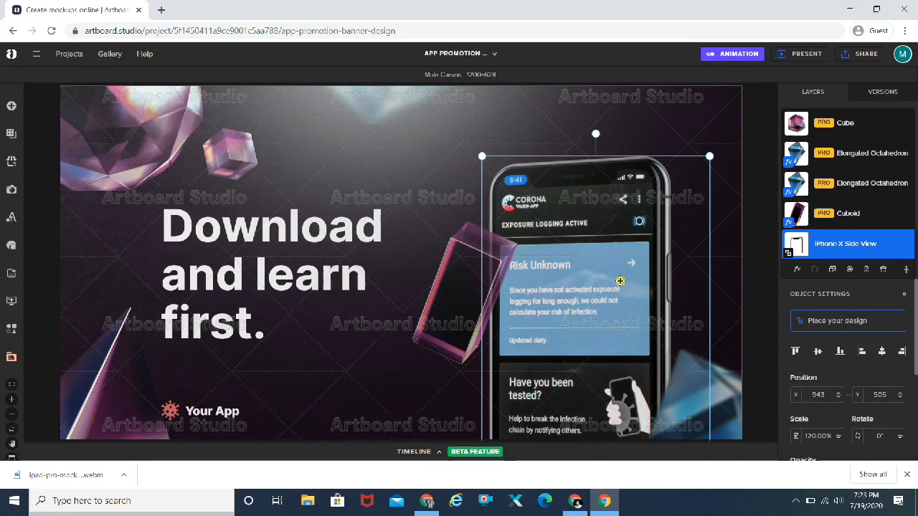
pyautogui.click(835, 322)
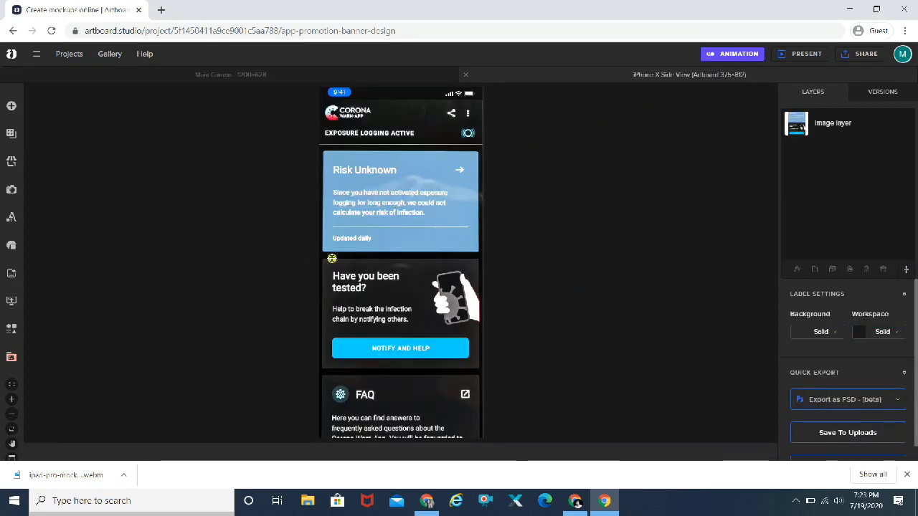
# - Insert the stock photo of an empty white frame against a peach-brown wall into the iPhone artboard
pyautogui.click(381, 263)
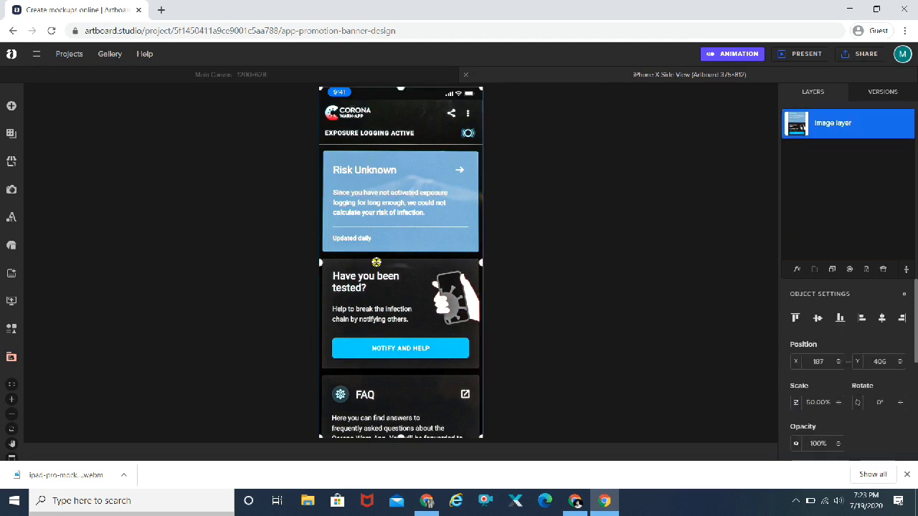
pyautogui.click(11, 191)
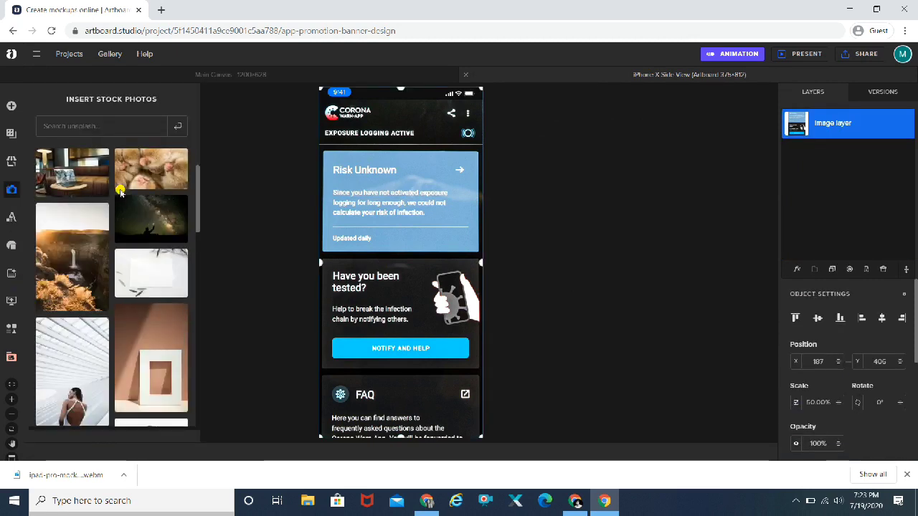
pyautogui.click(149, 337)
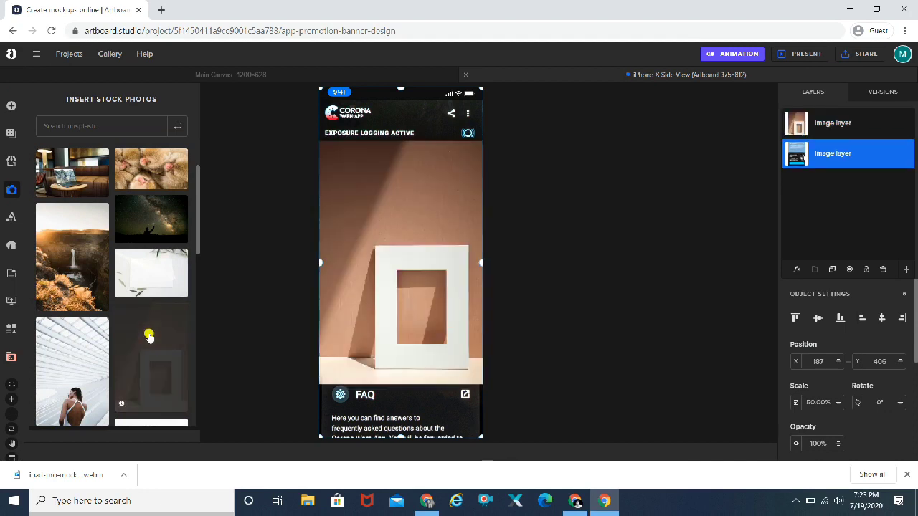
# - Scale the frame photo to about 41% at about X 160, Y 406 to cover the phone screen, and return to the main canvas
pyautogui.click(407, 282)
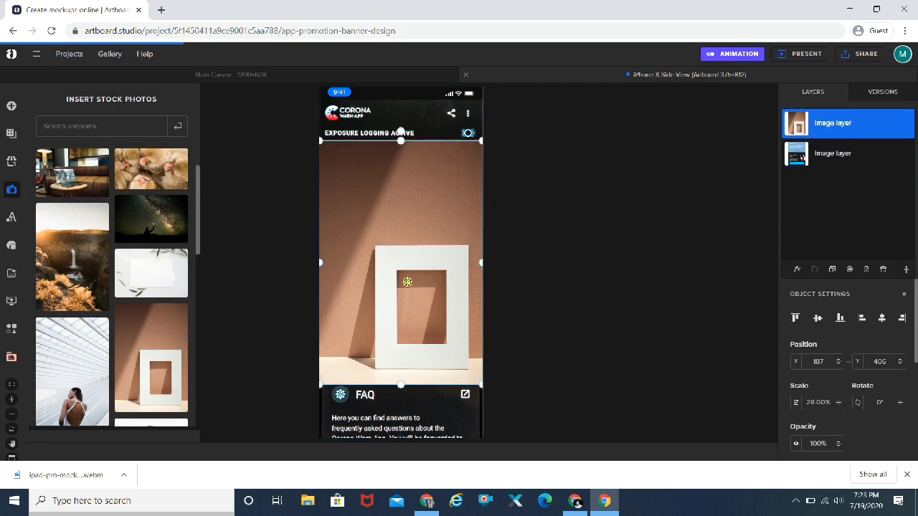
pyautogui.moveTo(482, 140); pyautogui.dragTo(519, 76)
pyautogui.moveTo(380, 223); pyautogui.dragTo(372, 223)
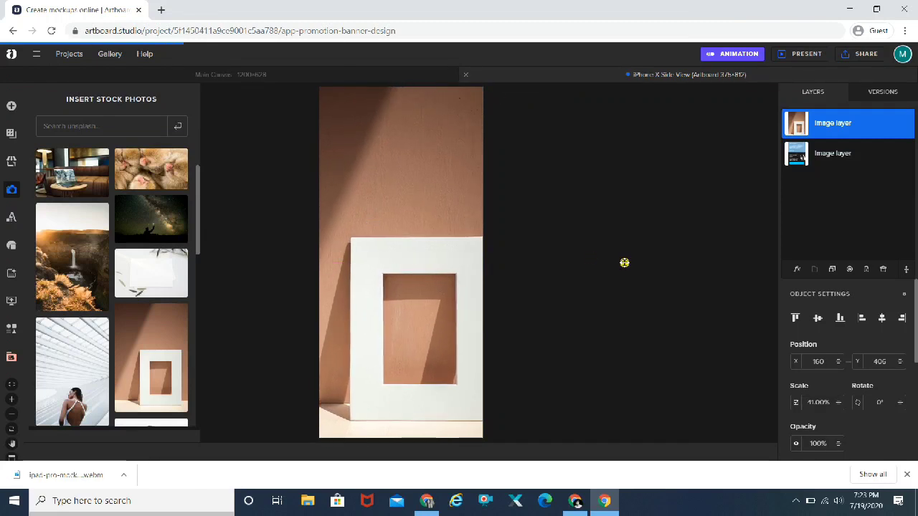
pyautogui.click(624, 265)
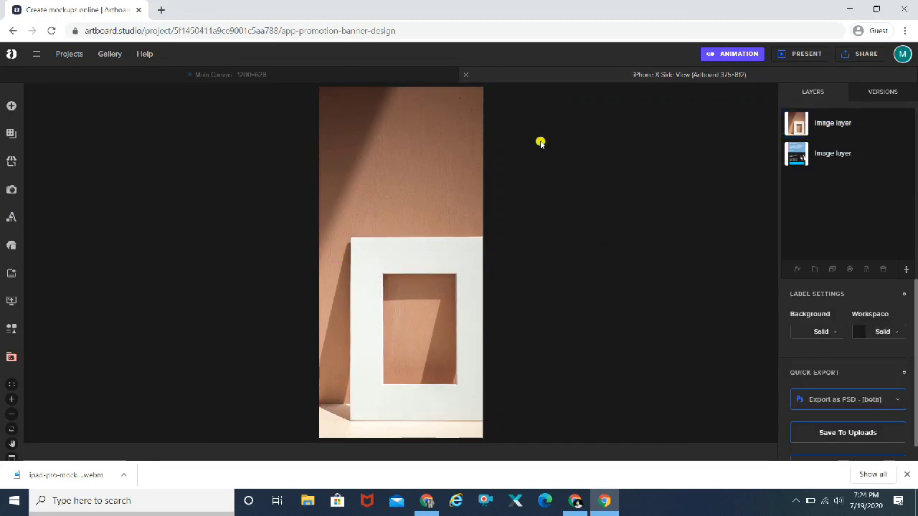
pyautogui.click(249, 76)
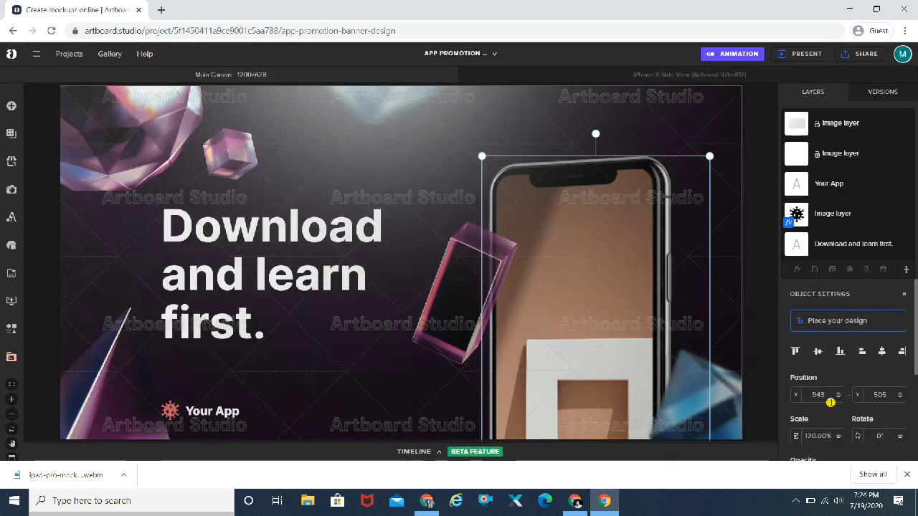
# - Export the app promotion banner by downloading it with a watermark, and close the purchase offer
pyautogui.scroll(-5, 830, 403)
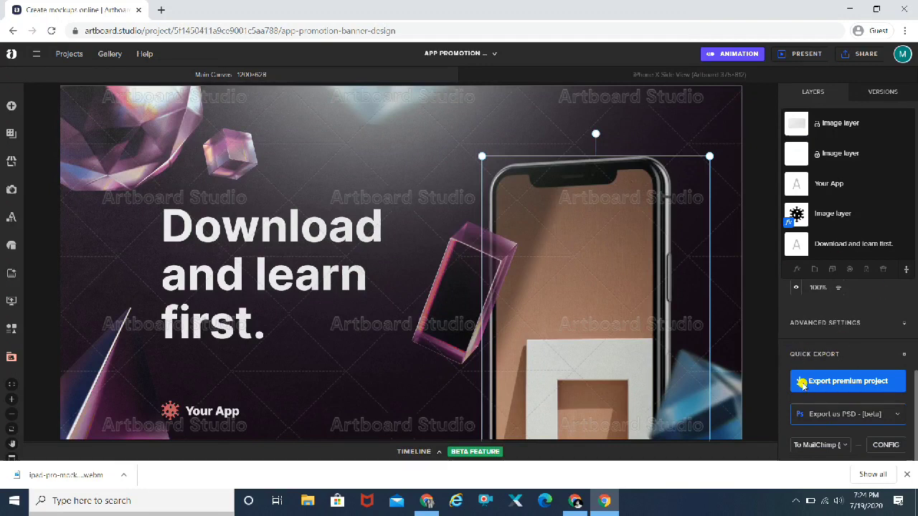
pyautogui.click(801, 383)
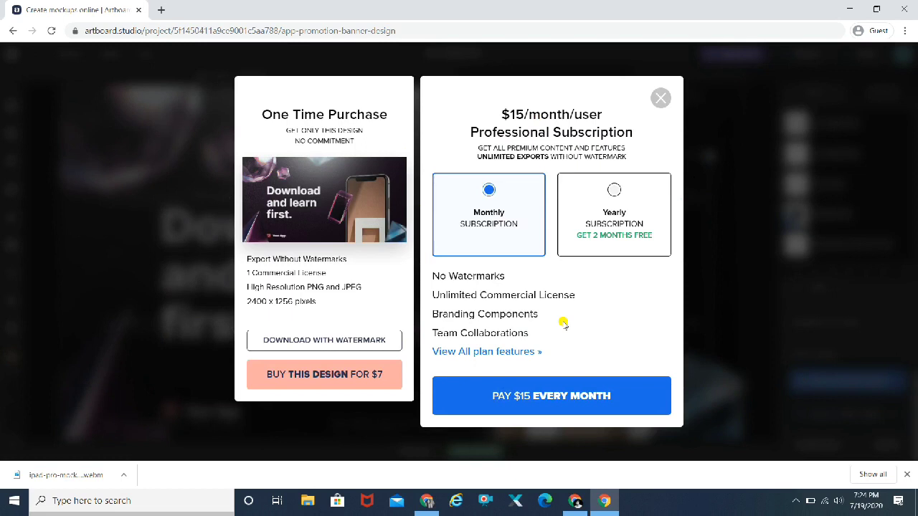
pyautogui.click(319, 344)
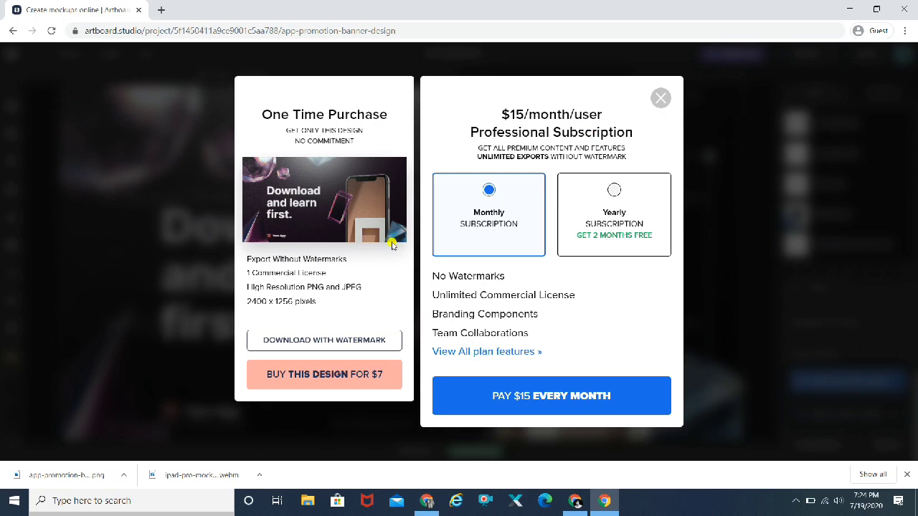
pyautogui.click(660, 97)
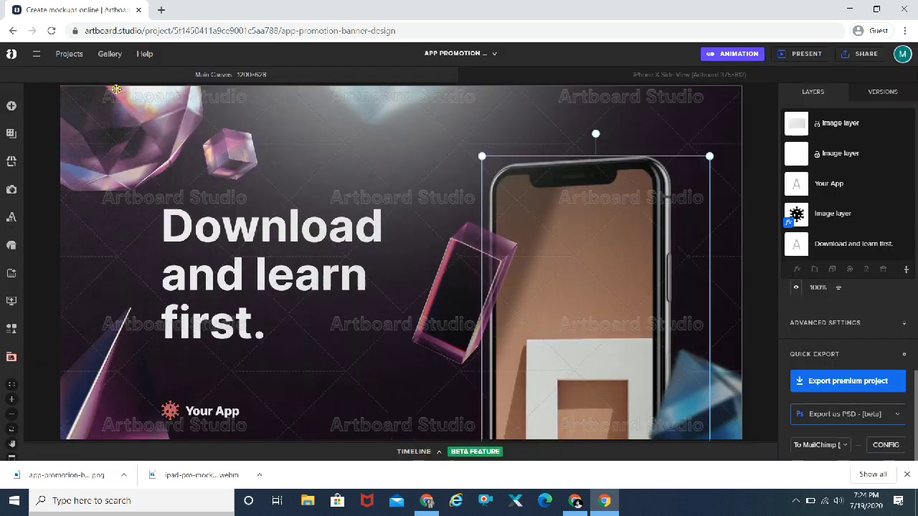
# - Return to the projects overview, and open the artboard.studio home page in the other Chrome window
pyautogui.click(73, 57)
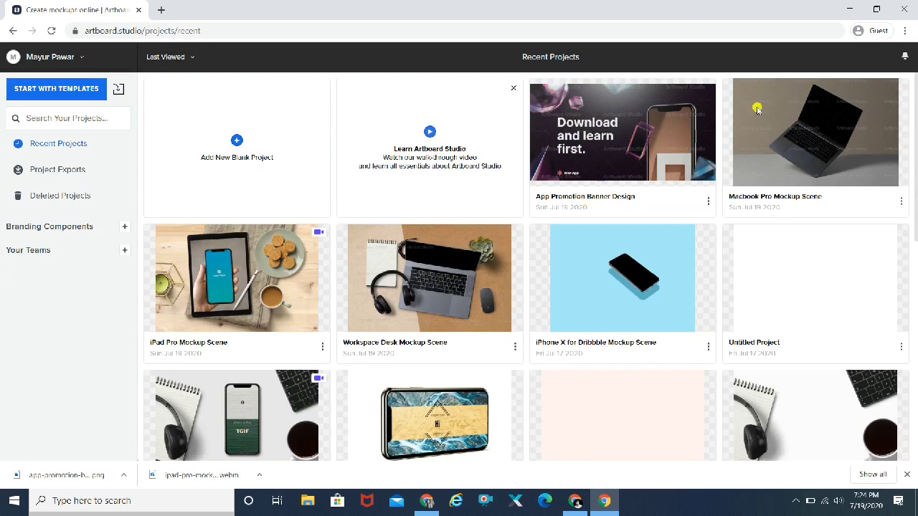
pyautogui.click(905, 31)
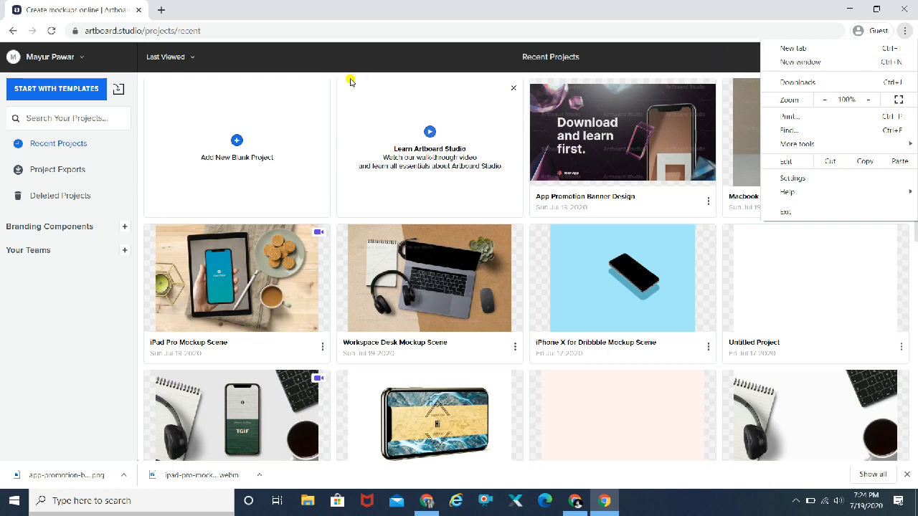
pyautogui.click(576, 500)
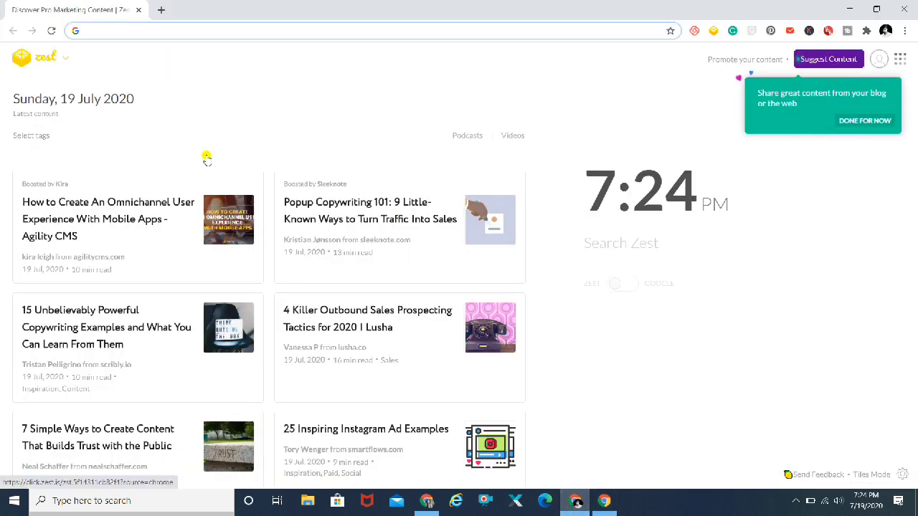
pyautogui.write('artboard')
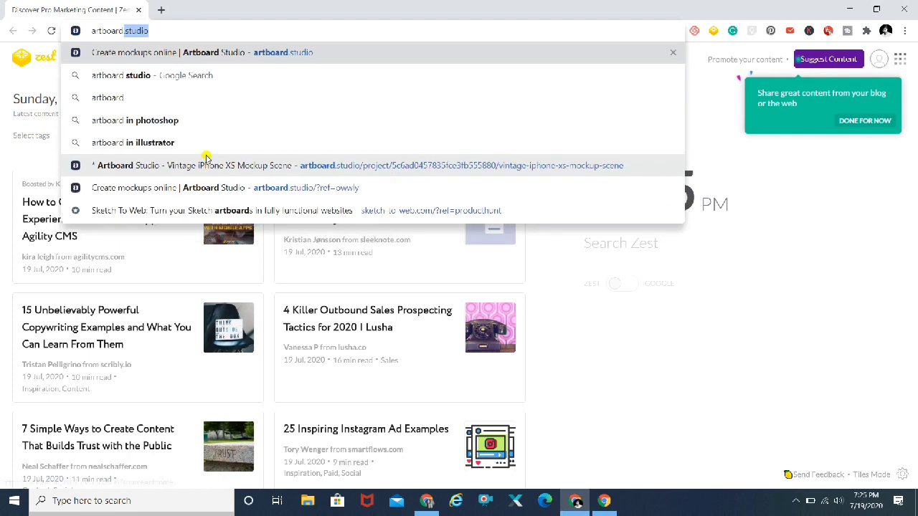
pyautogui.press('Return')
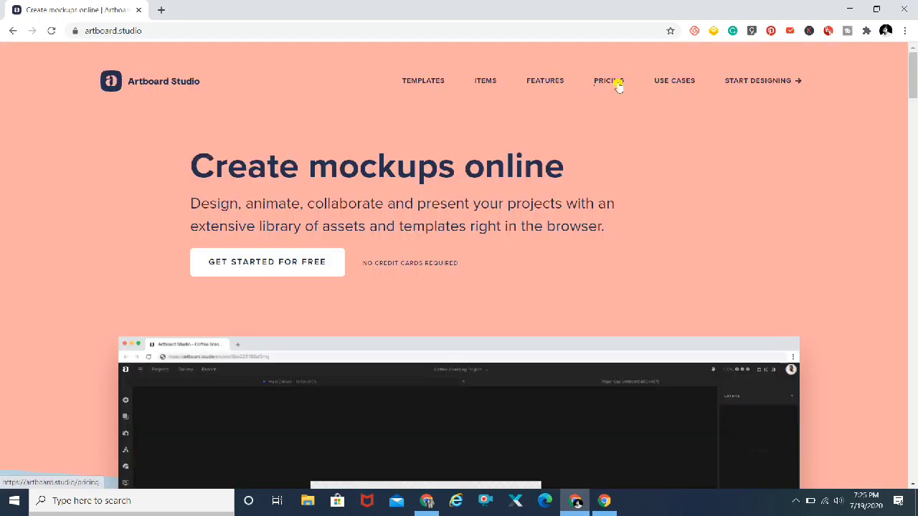
# - Open the pricing page and compare the features of the Free Forever and Professional Subscription plans
pyautogui.click(609, 84)
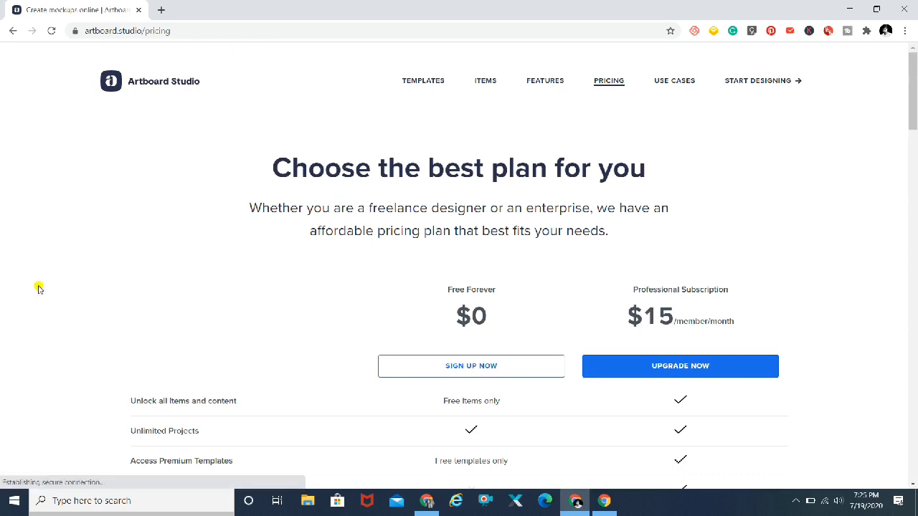
pyautogui.scroll(-3, 39, 287)
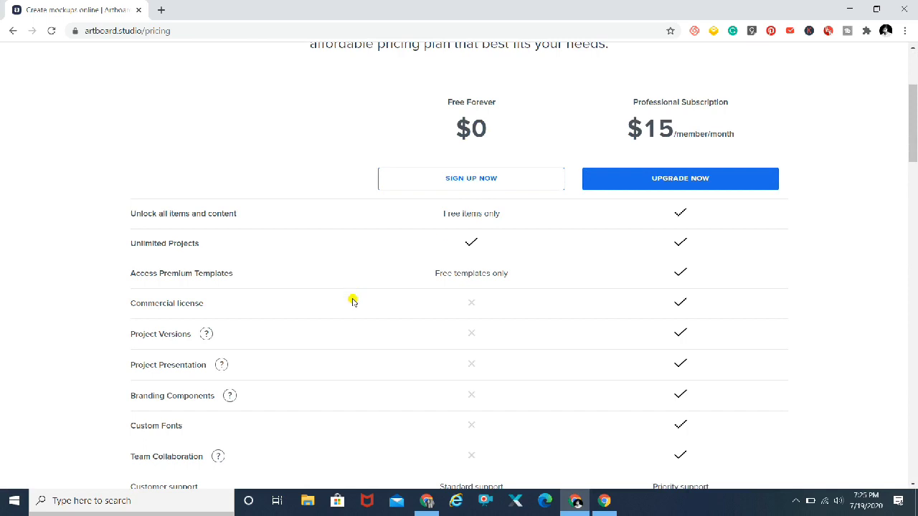
pyautogui.scroll(-2, 352, 301)
pyautogui.scroll(1, 352, 301)
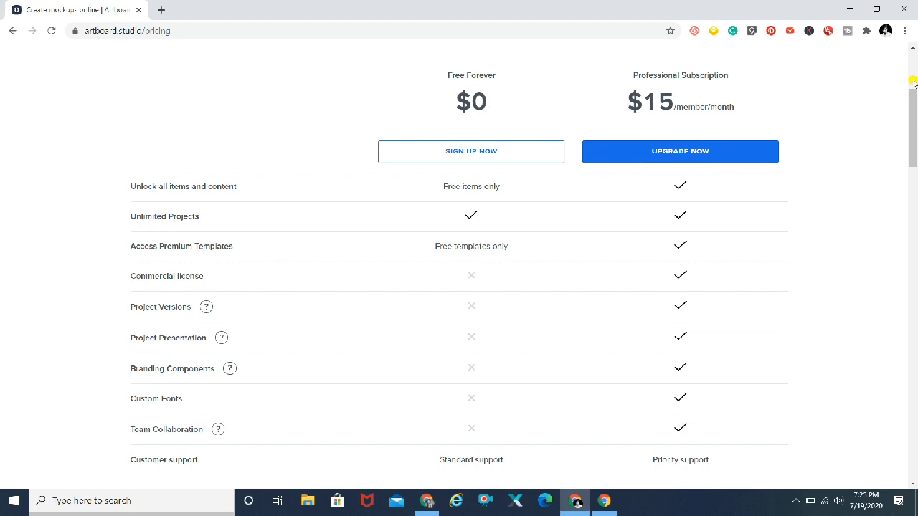
pyautogui.moveTo(915, 106); pyautogui.dragTo(915, 74)
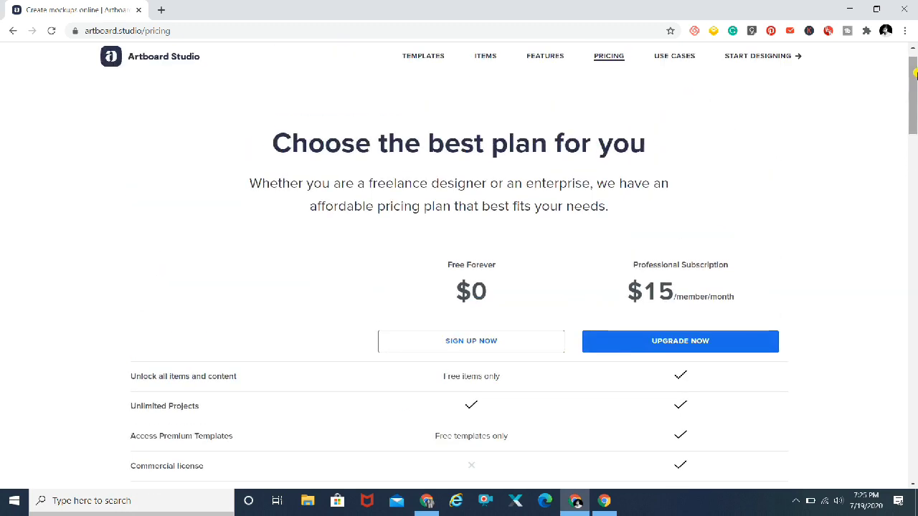